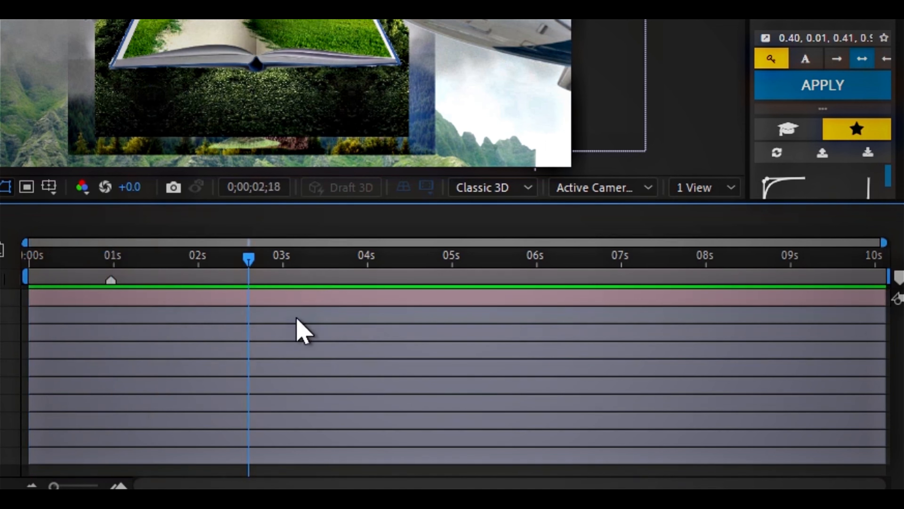
- Add a timeline marker at 8 seconds and return the playhead to the marker at 1 second
left_click_drag(297, 319, 691, 291)
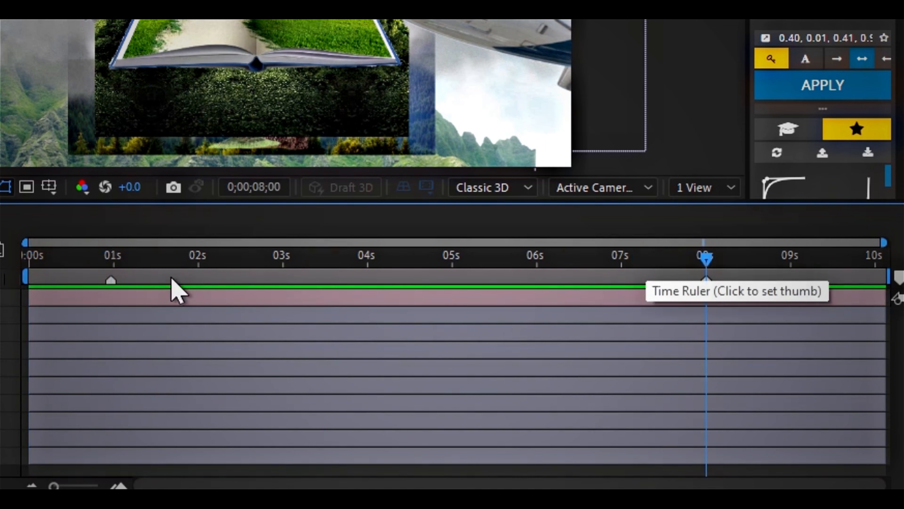
left_click(111, 263)
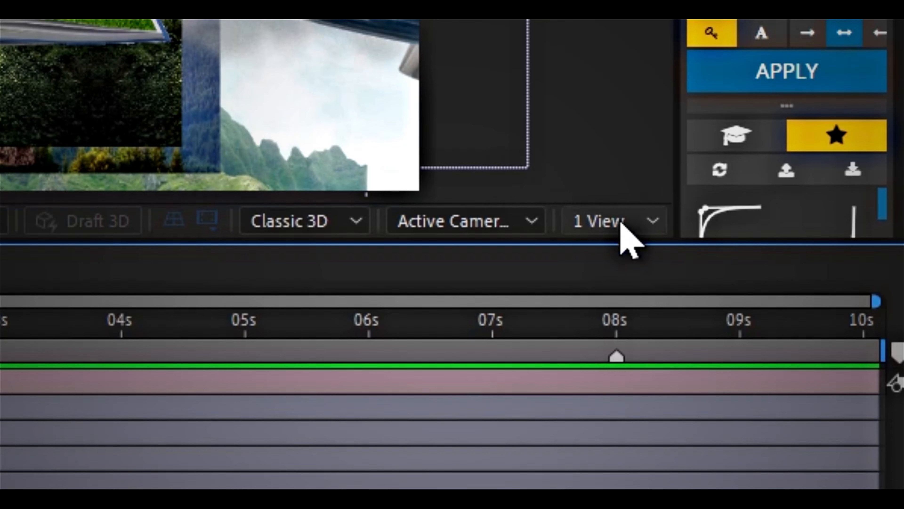
- Show the composition in 2 Views, one set to Top and the other to Active Camera (Camera 1)
left_click(621, 222)
left_click(628, 285)
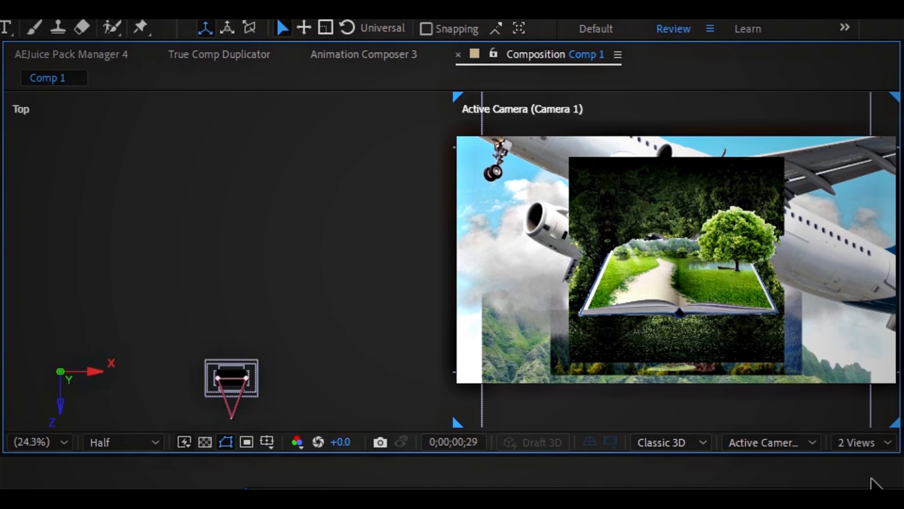
left_click(317, 289)
left_click(764, 442)
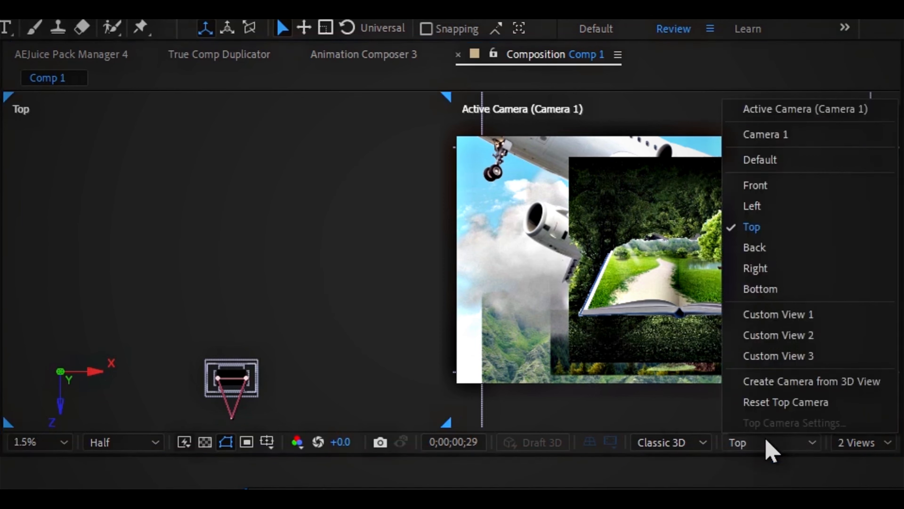
left_click(758, 233)
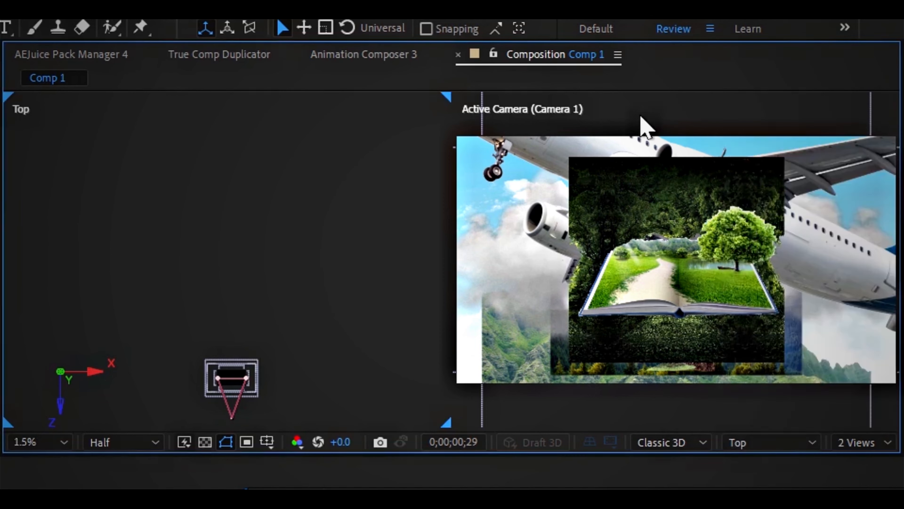
left_click(642, 125)
left_click(773, 446)
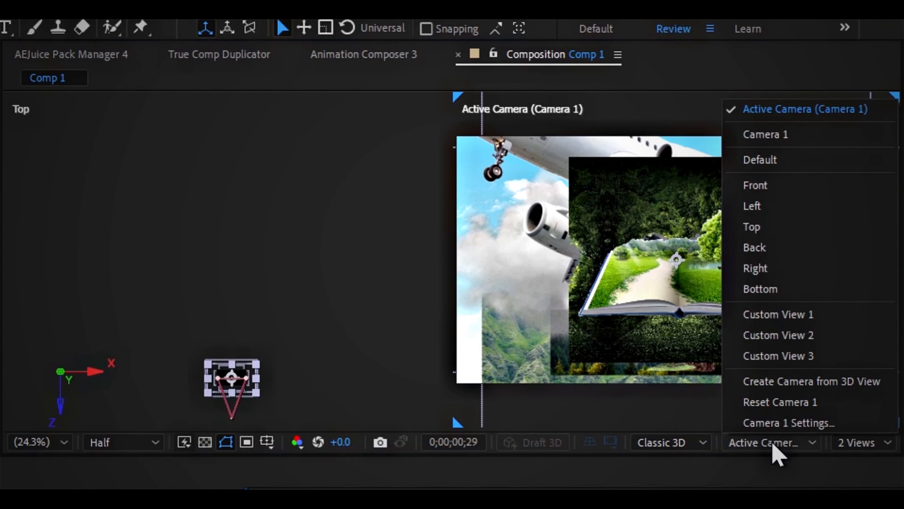
left_click(751, 117)
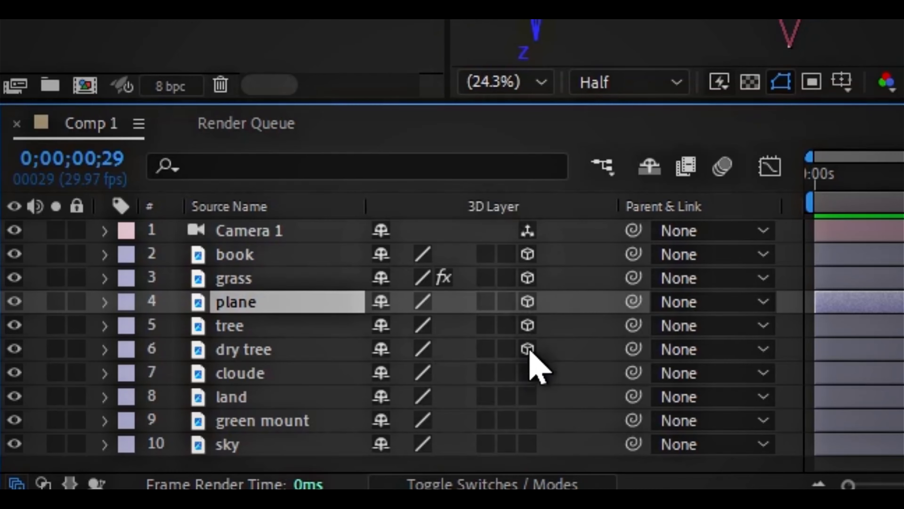
- Make the remaining image layers 3D and, with the playhead at 0;00;08;00, push the sky layer farthest back along Z
left_click(528, 443)
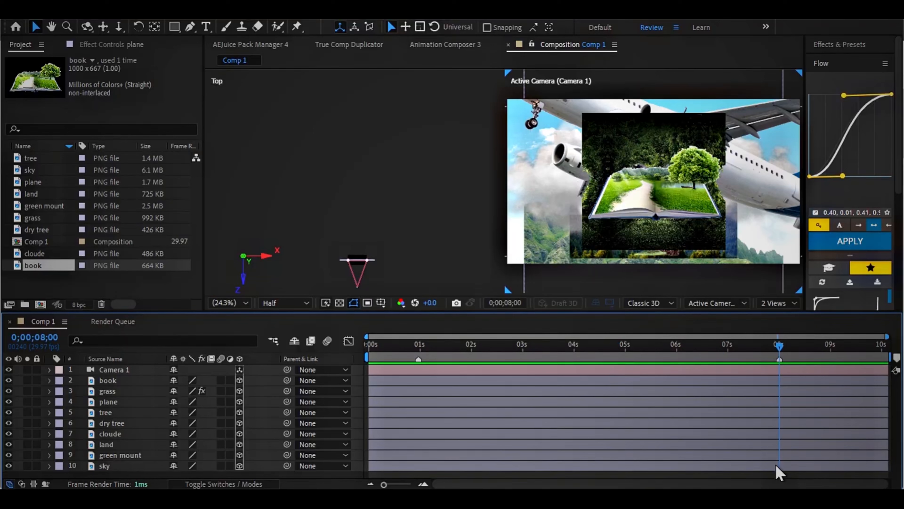
left_click(775, 465)
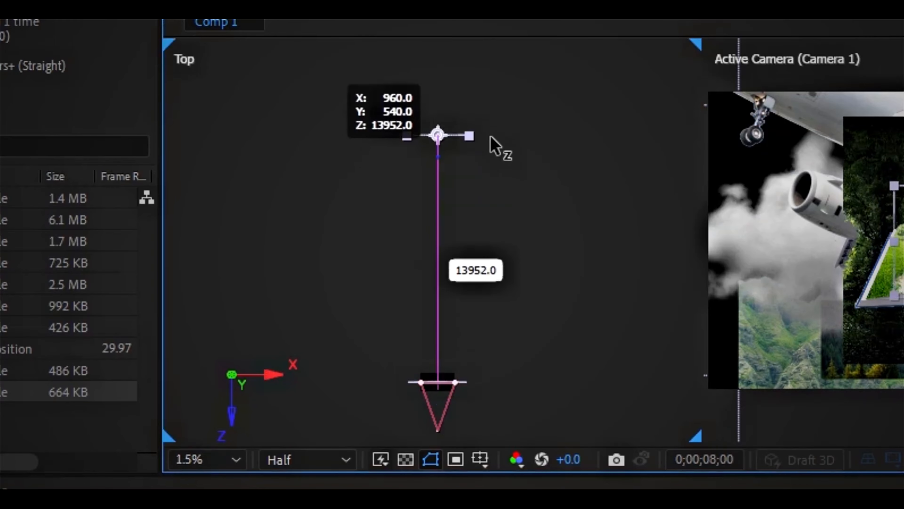
left_click_drag(386, 123, 390, 97)
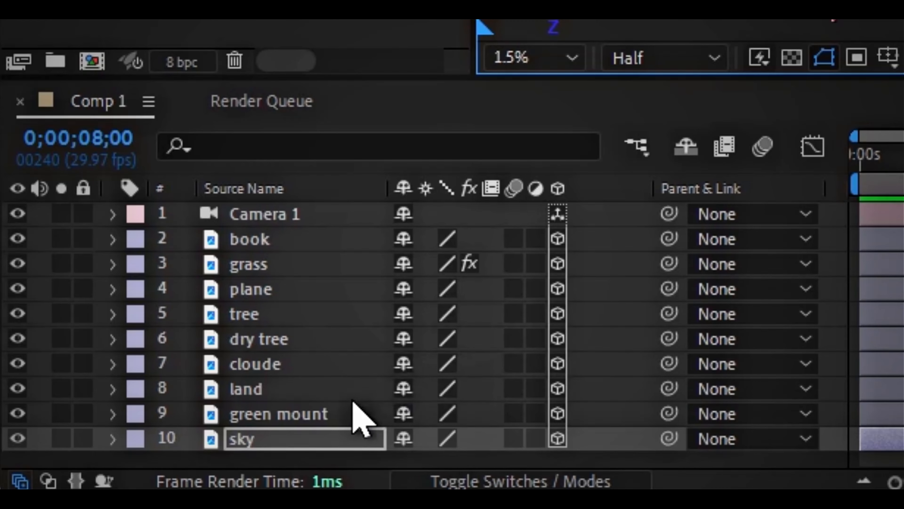
- Push the green mount layer back along Z to just in front of the sky, and the land layer in front of it
left_click(344, 416)
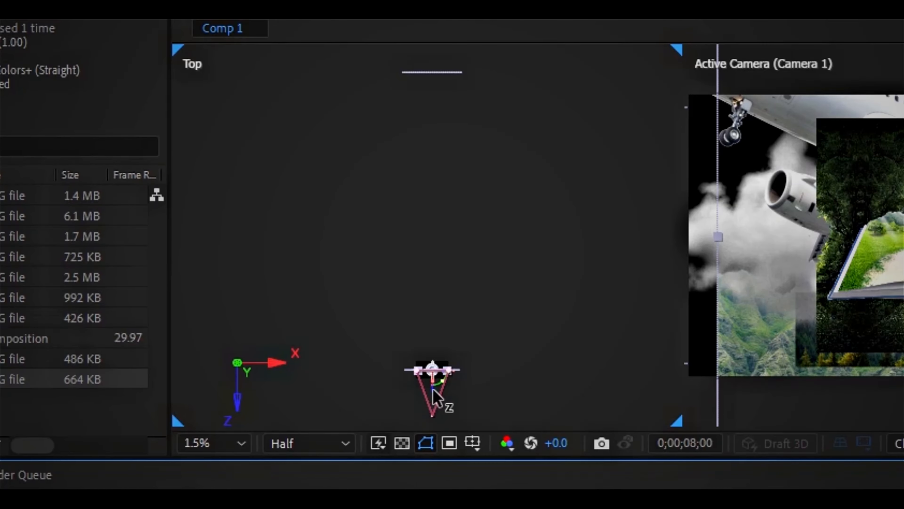
left_click_drag(433, 388, 473, 271)
left_click_drag(479, 146, 471, 131)
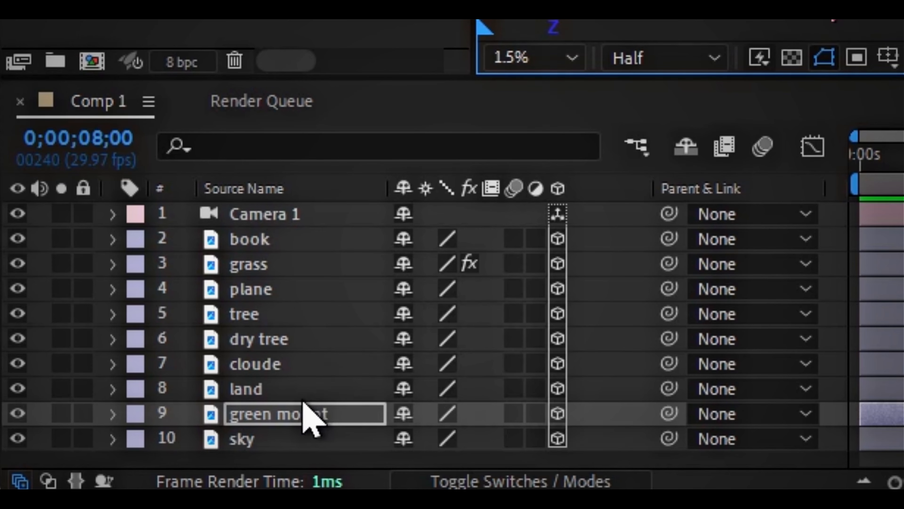
left_click(271, 395)
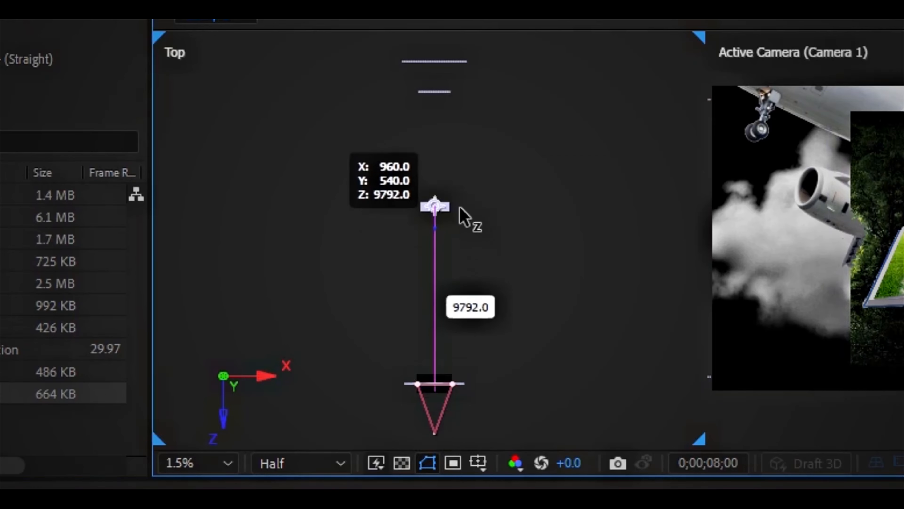
left_click_drag(459, 208, 448, 153)
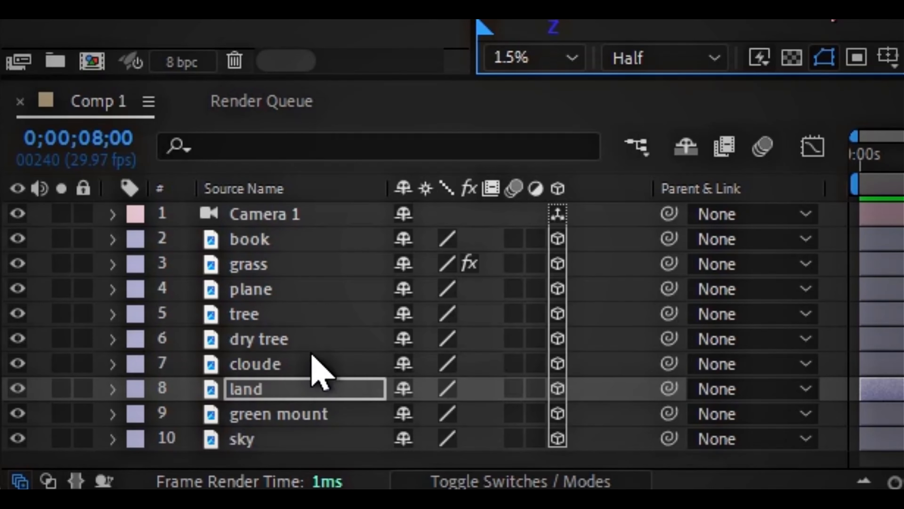
- Space the cloude, dry tree, tree, plane, grass and book layers along Z in that order, from land toward the camera
left_click(306, 358)
left_click_drag(435, 405, 458, 210)
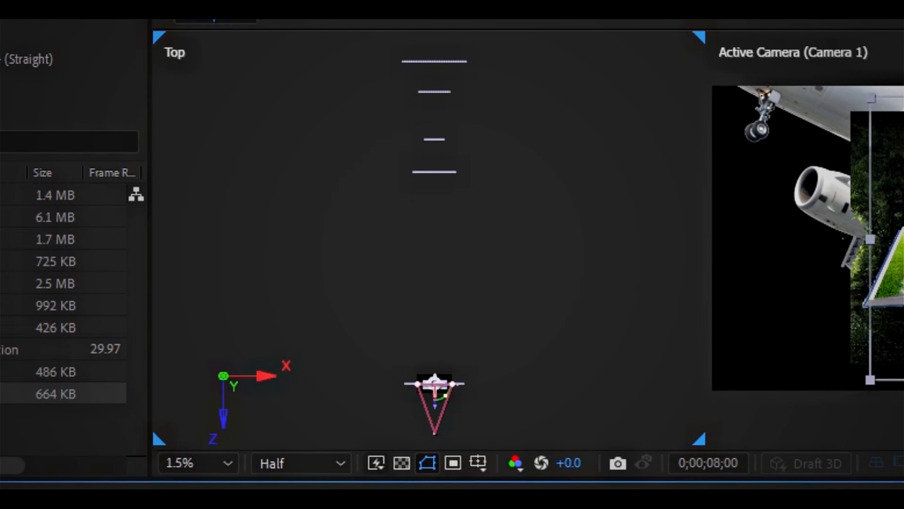
left_click_drag(435, 402, 463, 249)
left_click_drag(435, 403, 456, 269)
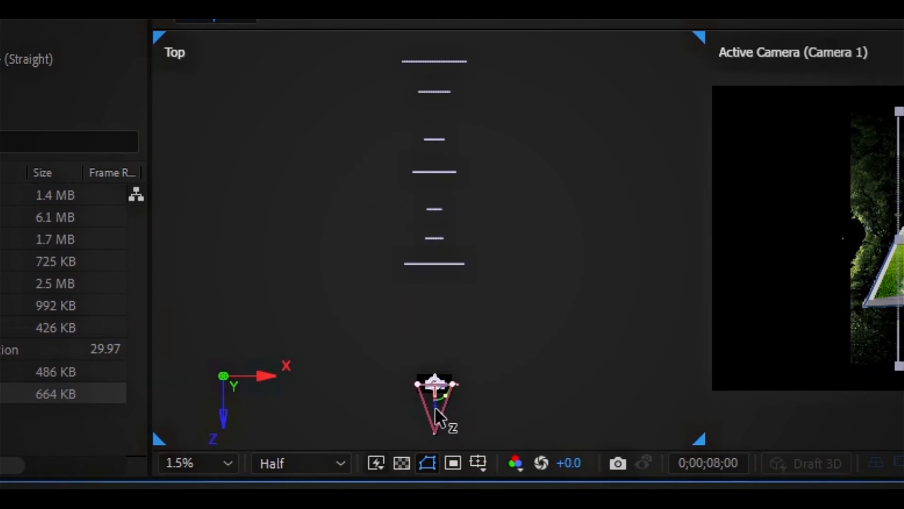
left_click_drag(435, 401, 446, 366)
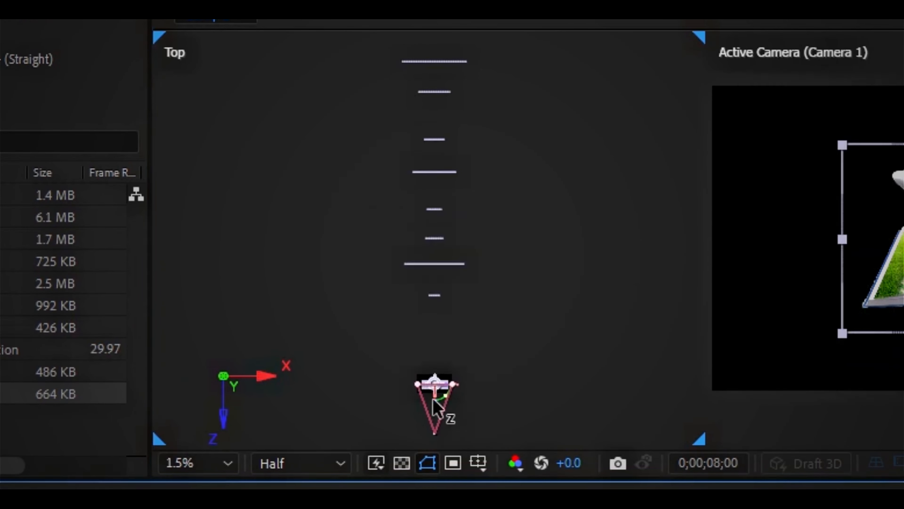
left_click_drag(435, 406, 447, 369)
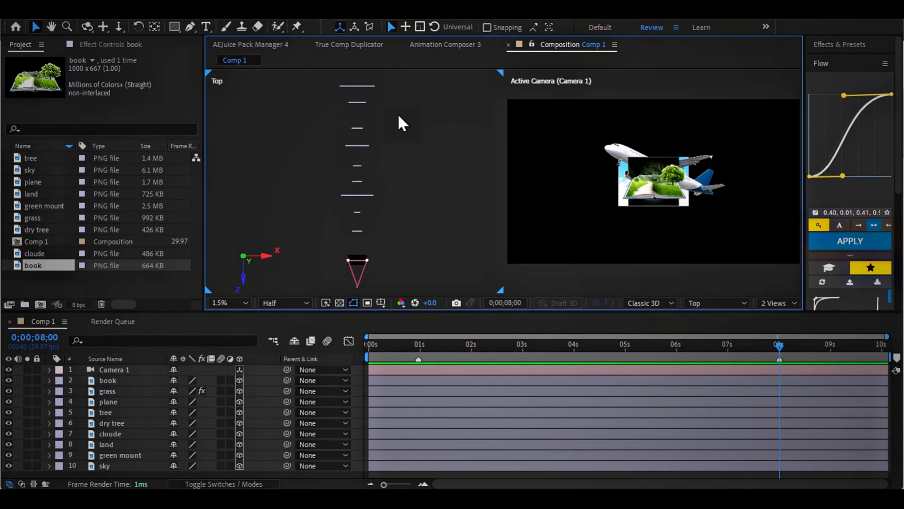
- Duplicate the cloude layer three times
left_click(108, 435)
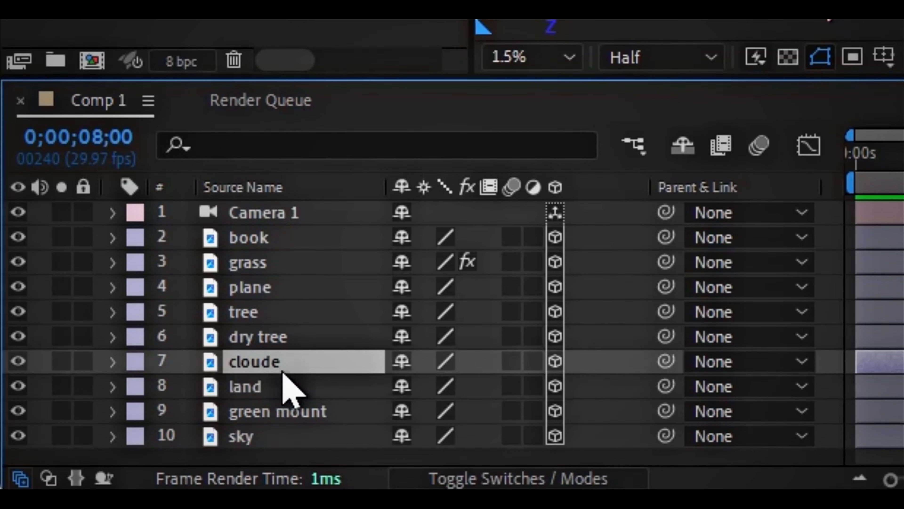
key("ctrl+d")
key("ctrl+d")
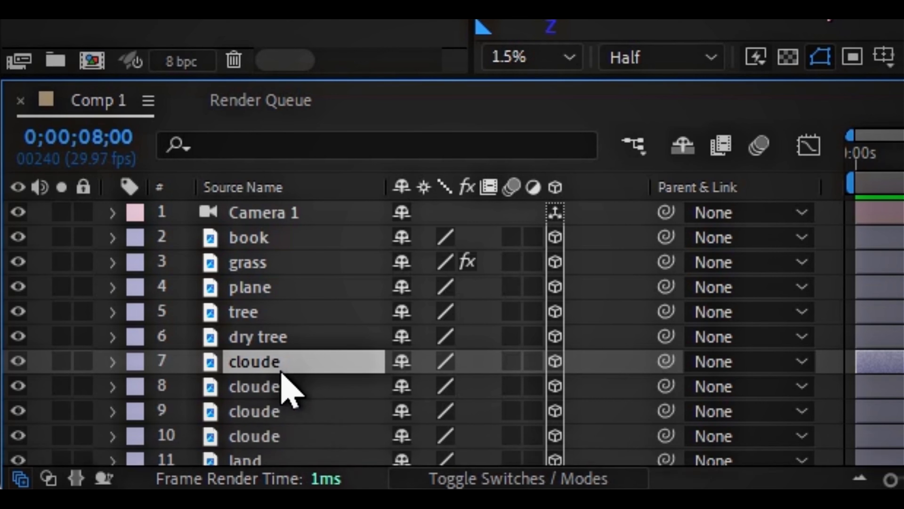
- Spread the four cloude layers to different depths along Z among the other layers
left_click(313, 434)
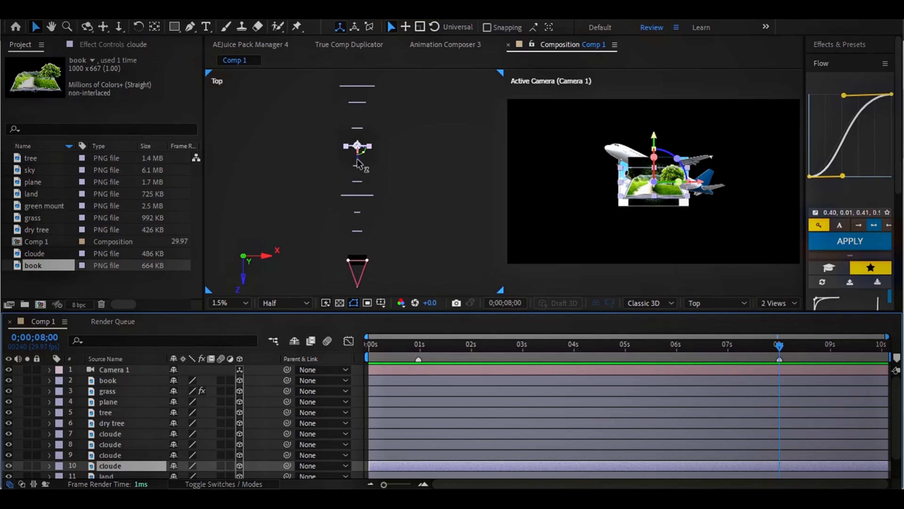
left_click_drag(357, 161, 366, 123)
left_click(119, 455)
left_click_drag(358, 158, 362, 207)
left_click(116, 442)
left_click(121, 433)
left_click(411, 233)
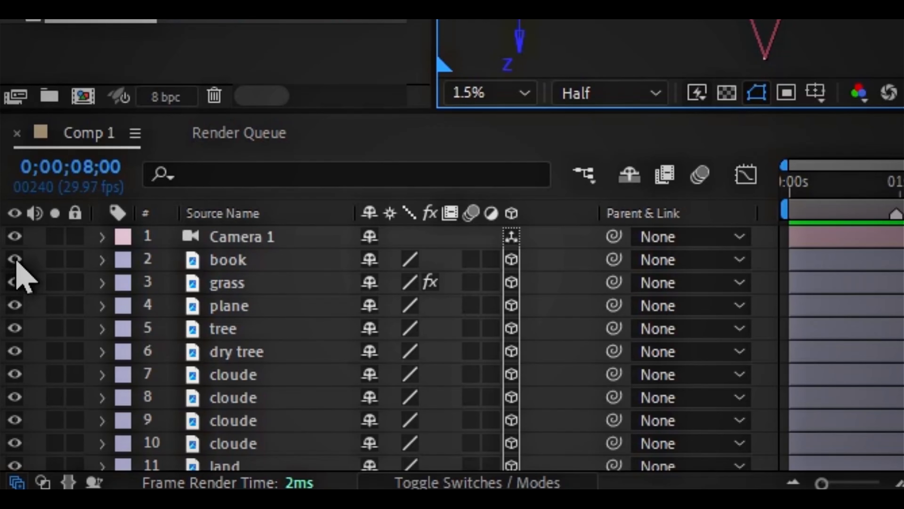
- Hide every layer except sky, and enlarge the sky until it fills the camera frame
left_click_drag(16, 262, 19, 449)
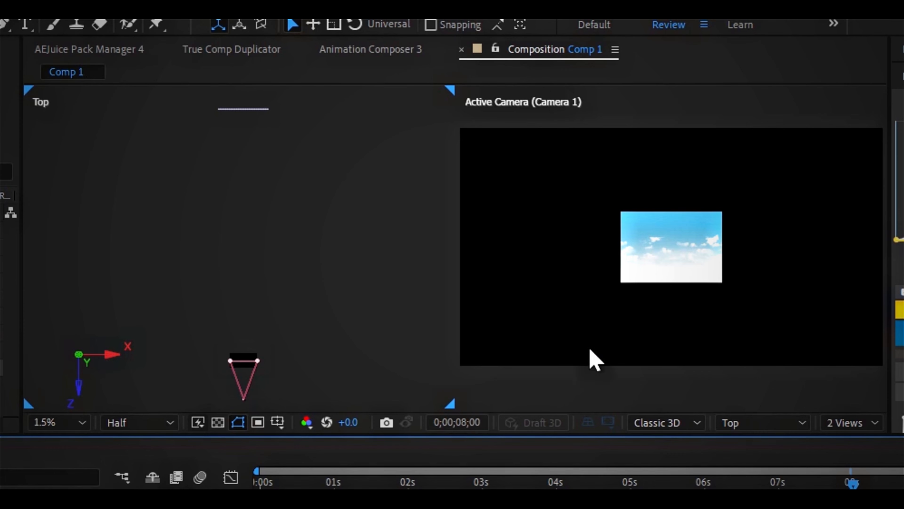
left_click(654, 265)
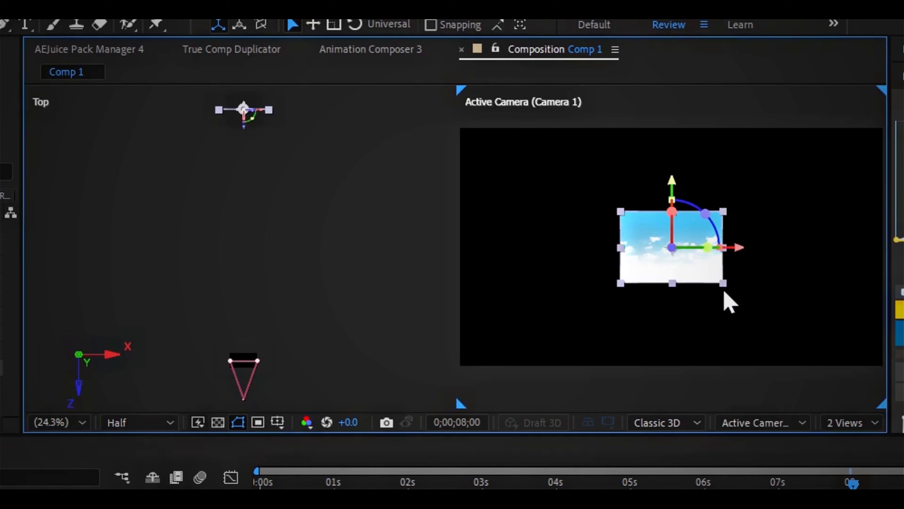
left_click_drag(727, 289, 823, 406)
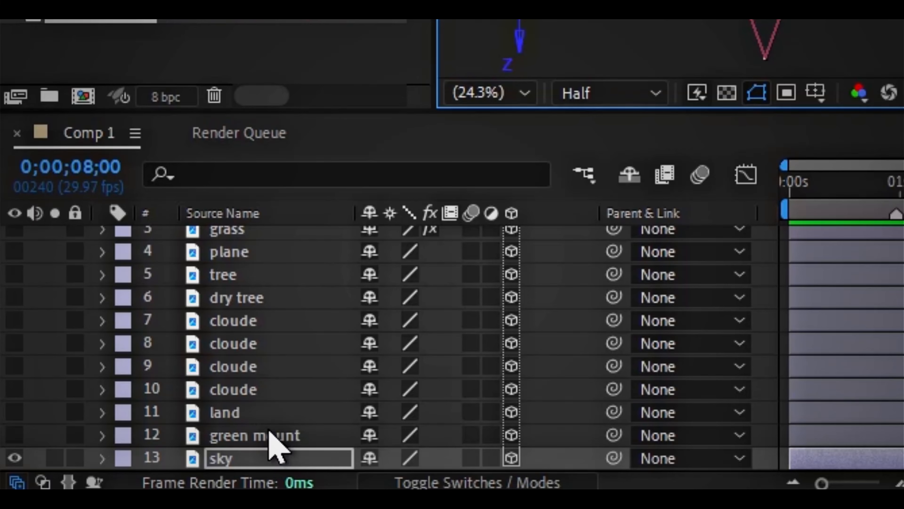
- Show the green mount layer and enlarge it to span the full width of the camera frame
left_click(272, 435)
left_click(17, 435)
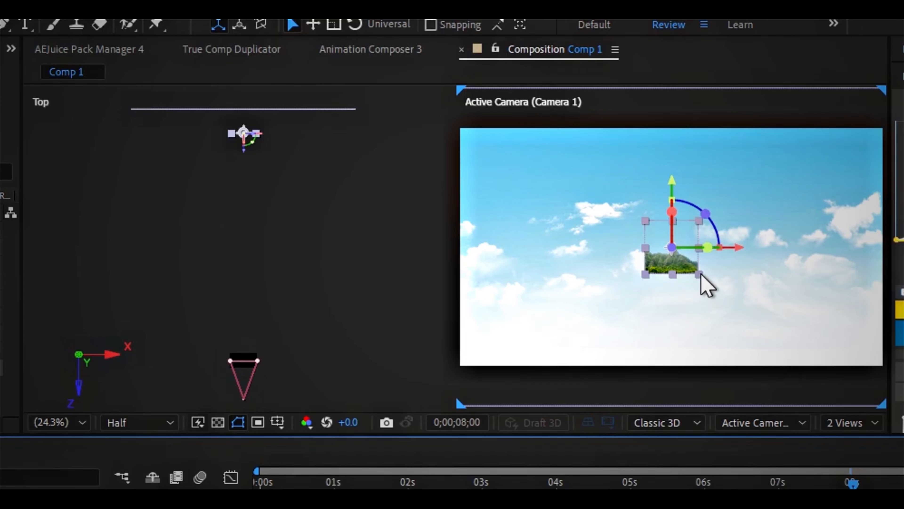
left_click_drag(700, 273, 889, 428)
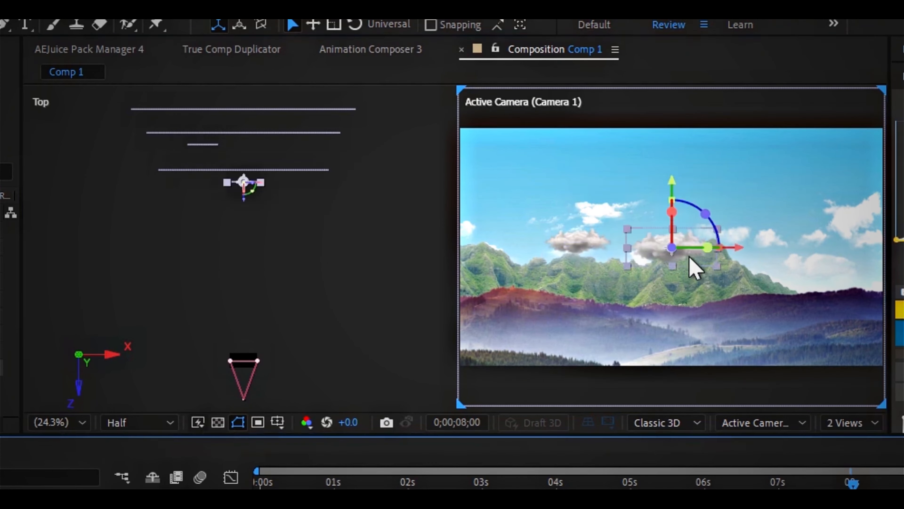
- Offset two cloude layers in front of the land to opposite sides of the camera view
left_click_drag(709, 264, 824, 299)
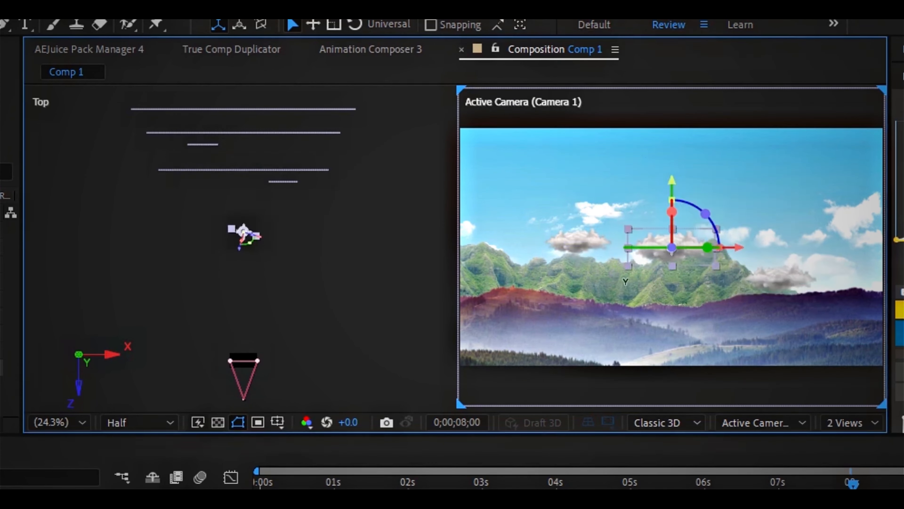
left_click_drag(666, 278, 575, 339)
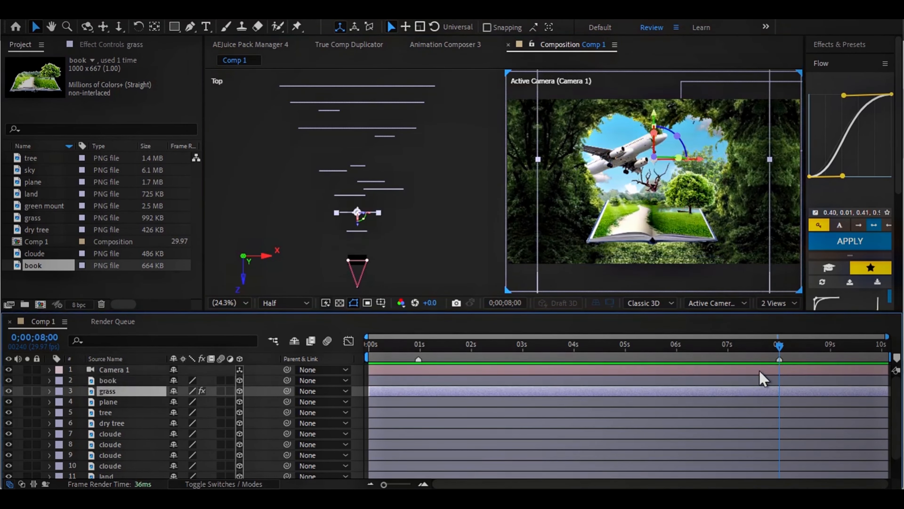
- Set Point of Interest and Position keyframes for Camera 1 at 0;00;08;00
left_click(760, 372)
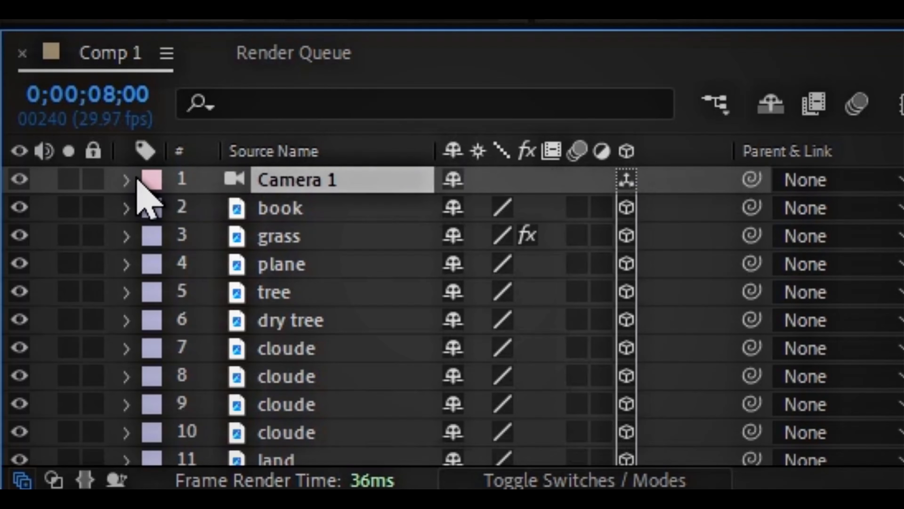
left_click(50, 369)
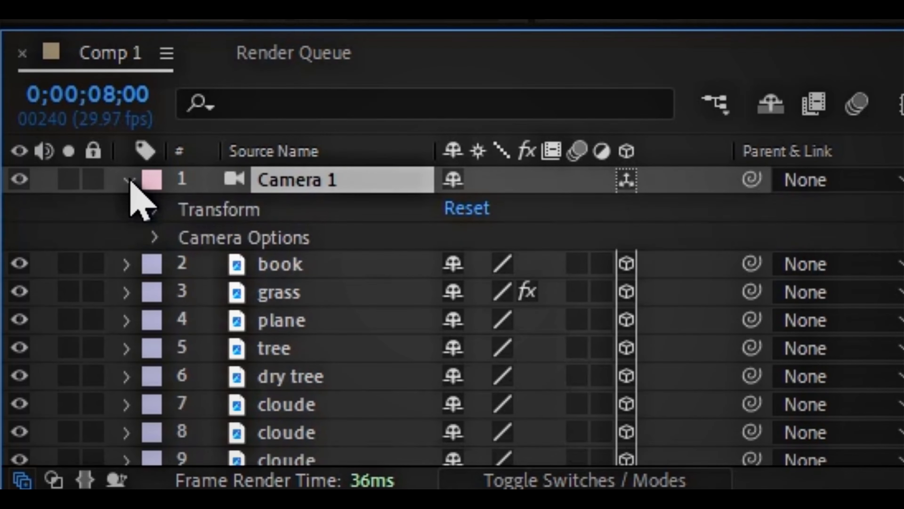
left_click(152, 210)
left_click(210, 236)
left_click(210, 264)
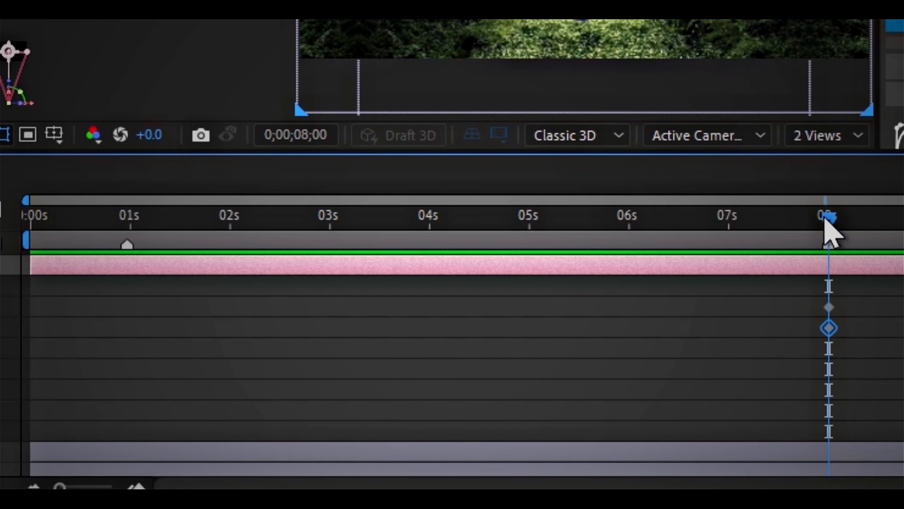
- At 0;00;00;29, move Camera 1 forward through the layers to about Z 12885, with its Point of Interest at Z 15552
left_click_drag(825, 218, 129, 305)
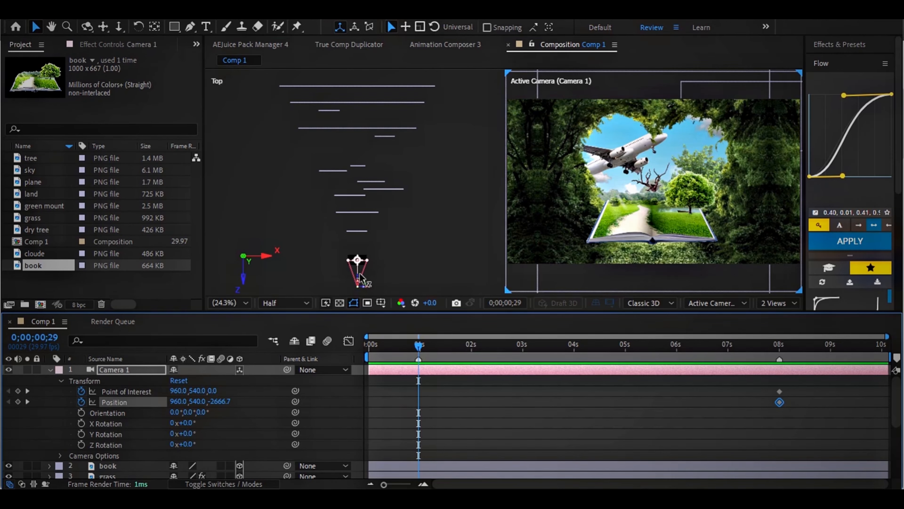
left_click_drag(360, 277, 371, 123)
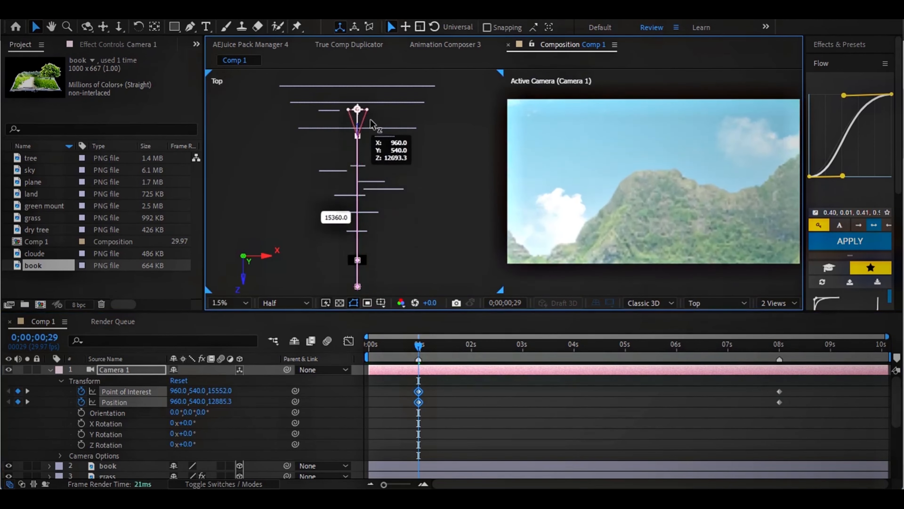
left_click(445, 146)
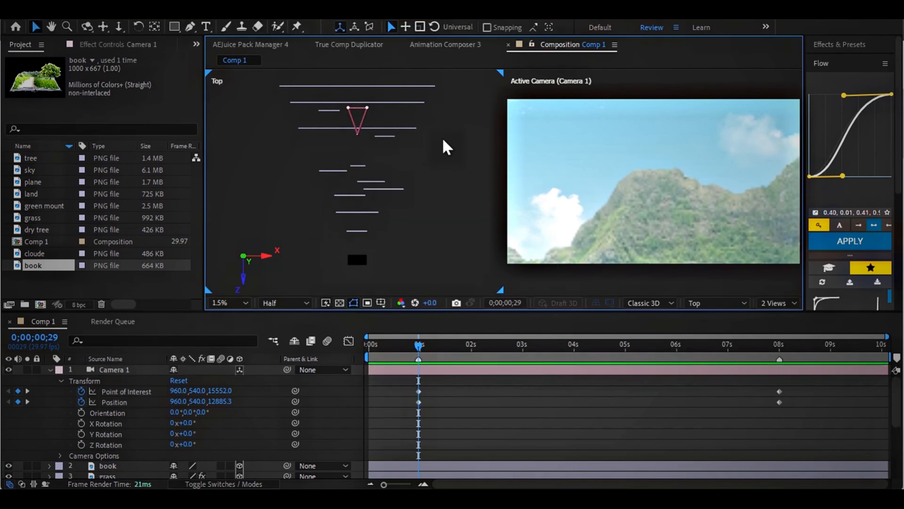
- Add a text layer reading "3D CAMERAV" and place it in the middle of the camera view
left_click(206, 27)
left_click(533, 165)
type("3")
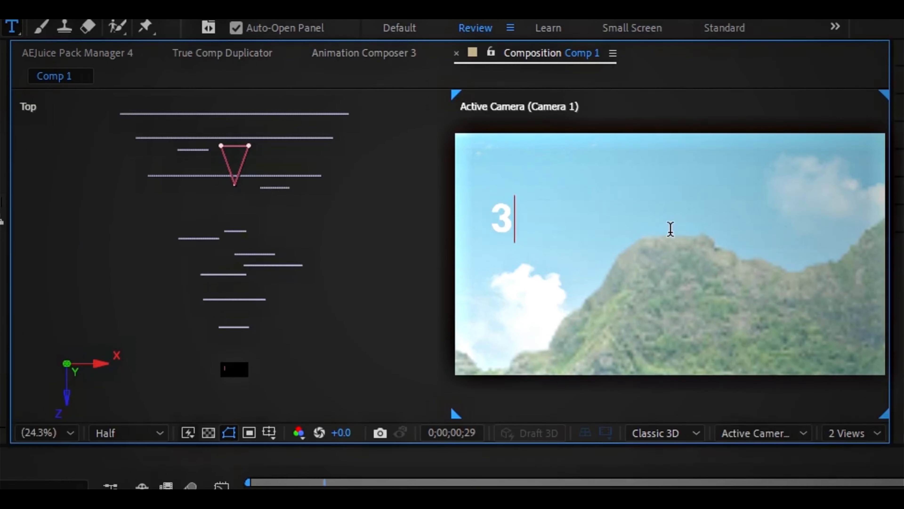
type("D CAMERAV")
key("Escape")
key("v")
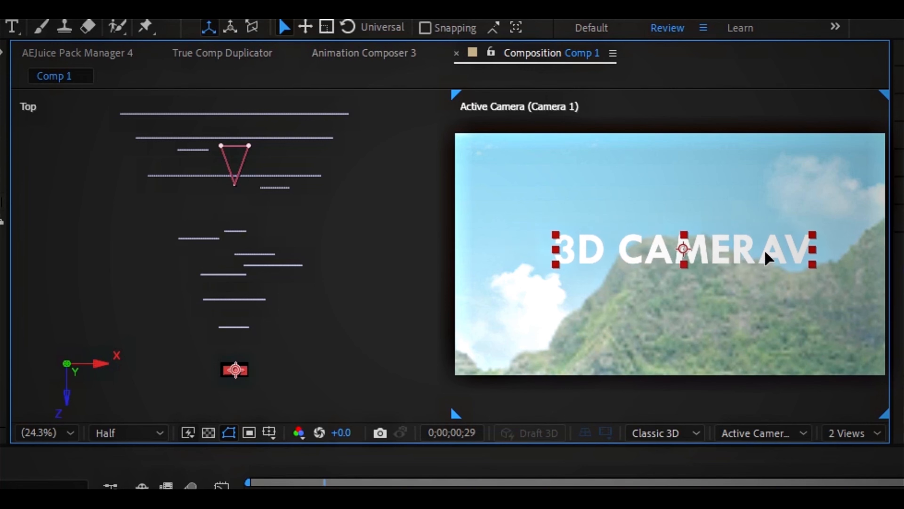
left_click_drag(765, 256, 761, 262)
- Apply the Drop Shadow effect to the title text and set its Distance to 16
left_click(903, 86)
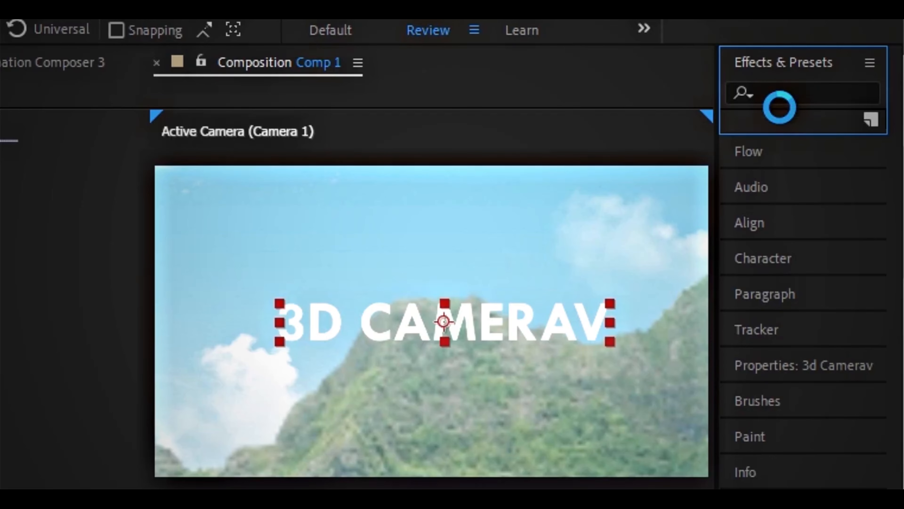
type("drop s")
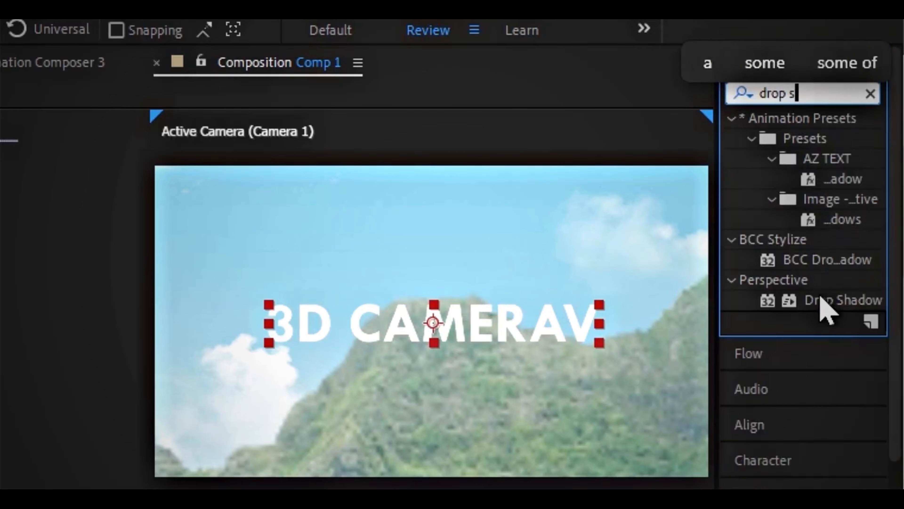
left_click_drag(826, 301, 516, 335)
left_click(116, 138)
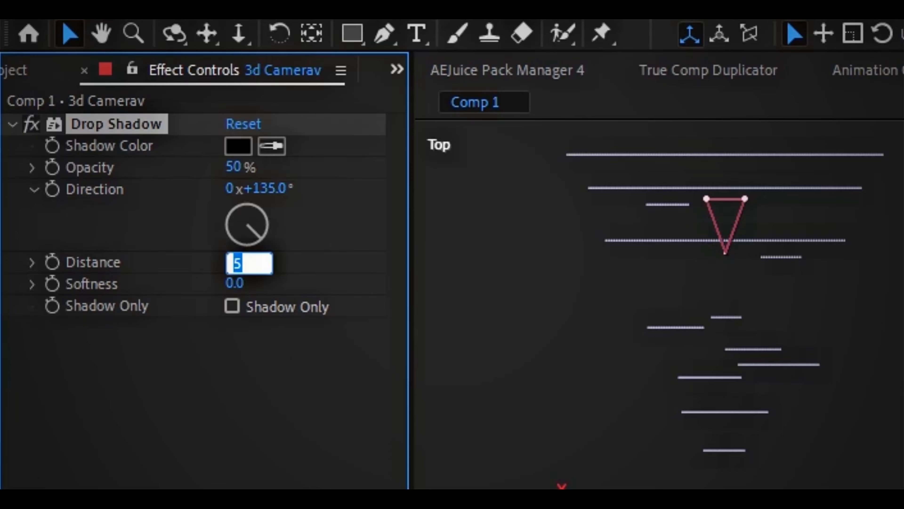
left_click(322, 395)
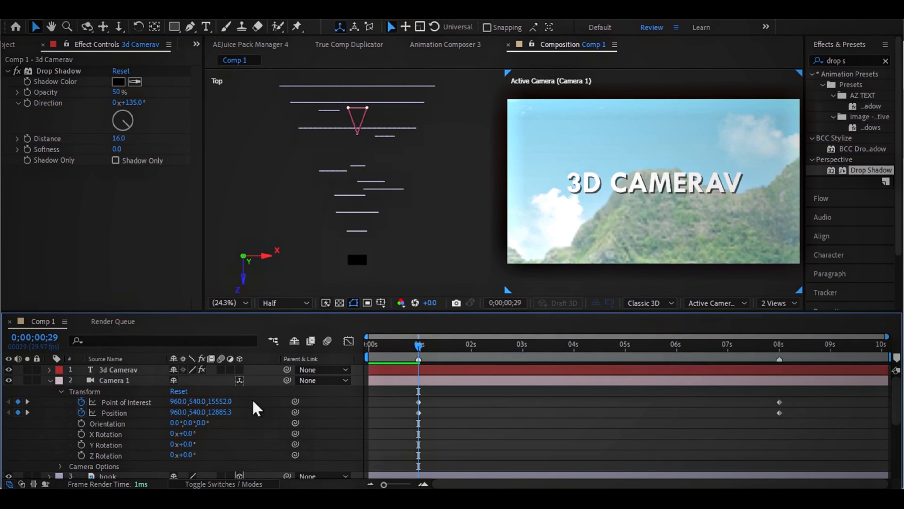
- Make the title text a 3D layer and push it back in Z to just in front of the green mount layer
left_click(239, 369)
left_click(407, 372)
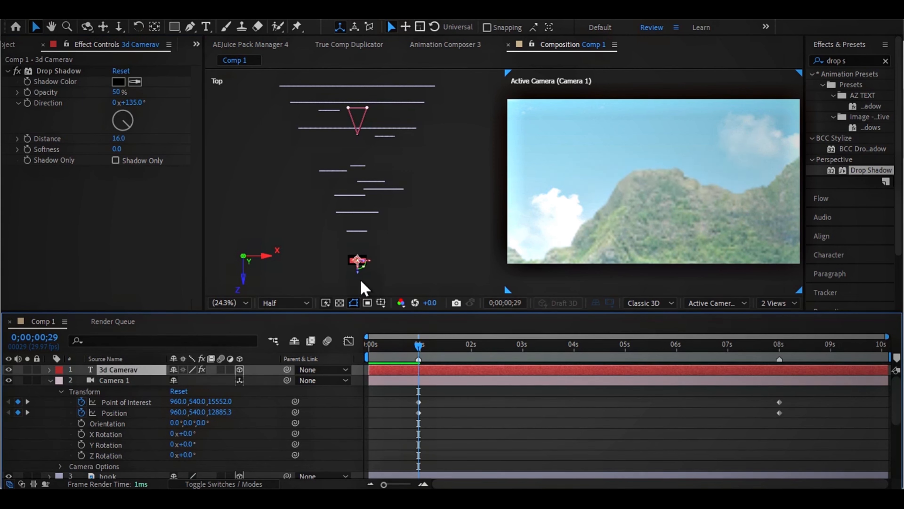
left_click_drag(357, 273, 374, 117)
- Keyframe the plane's Position at 0;00;04;03, and move the plane toward the upper right of the camera view at 0;00;08;00
left_click_drag(418, 345, 648, 433)
left_click(49, 380)
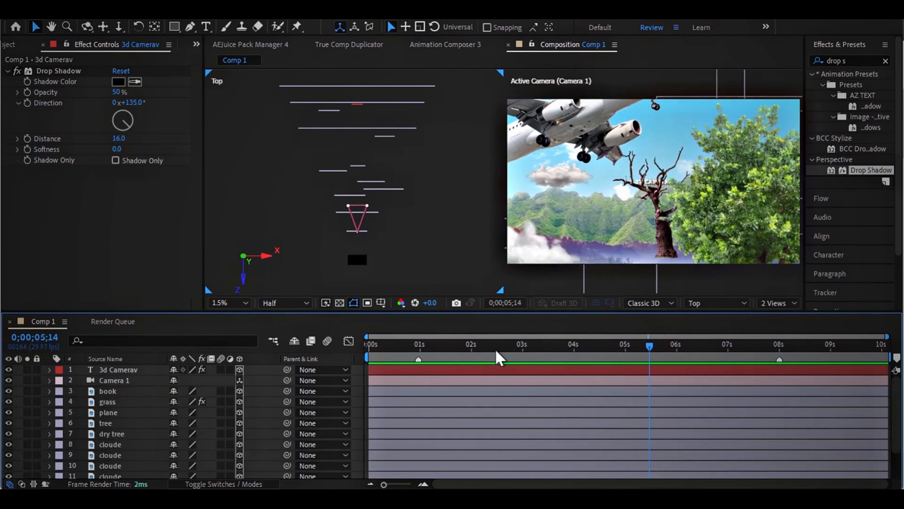
left_click(108, 412)
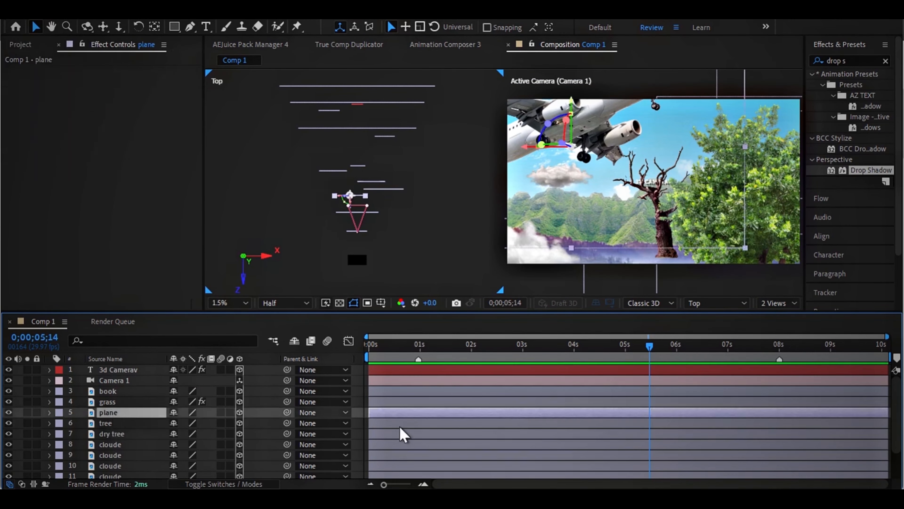
left_click_drag(650, 374, 581, 396)
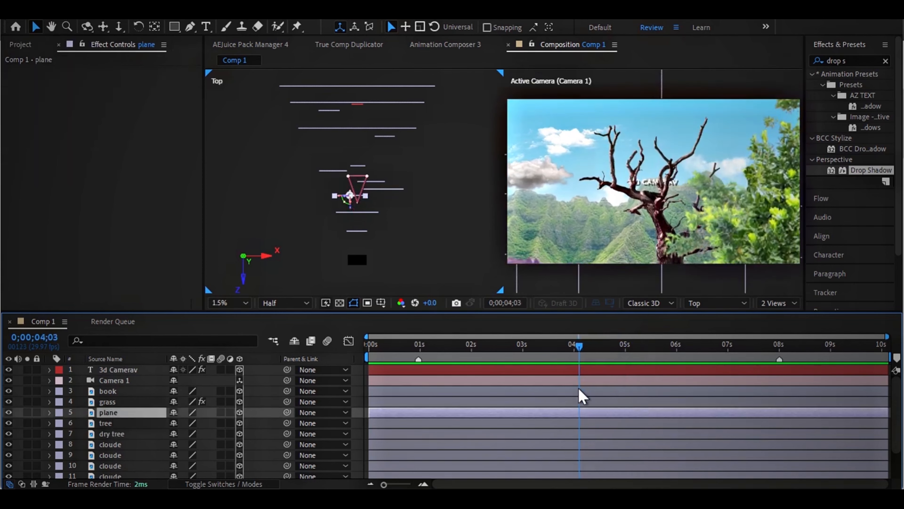
key("p")
left_click(82, 423)
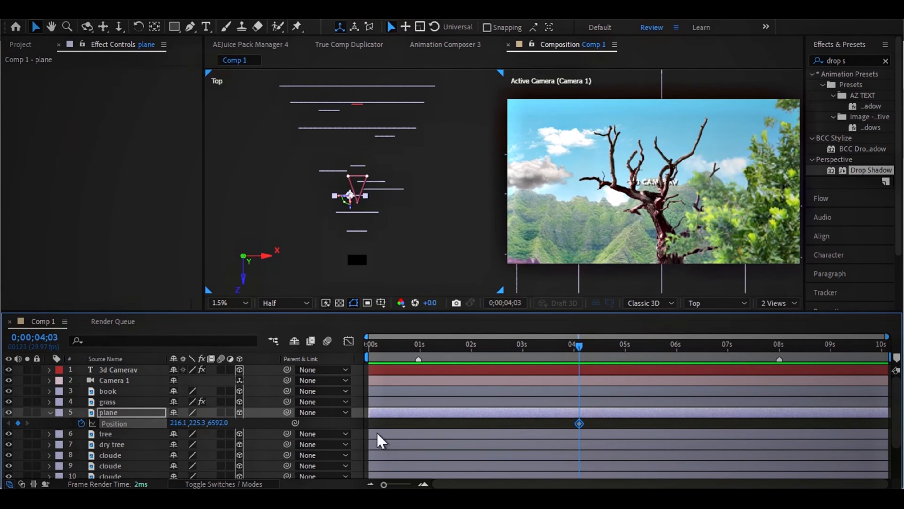
left_click_drag(595, 357, 781, 354)
left_click_drag(643, 152, 796, 94)
- Shift the plane's first Position keyframe to just past 3 seconds, lower its starting point to the left, and preview the flight
left_click_drag(765, 359, 613, 431)
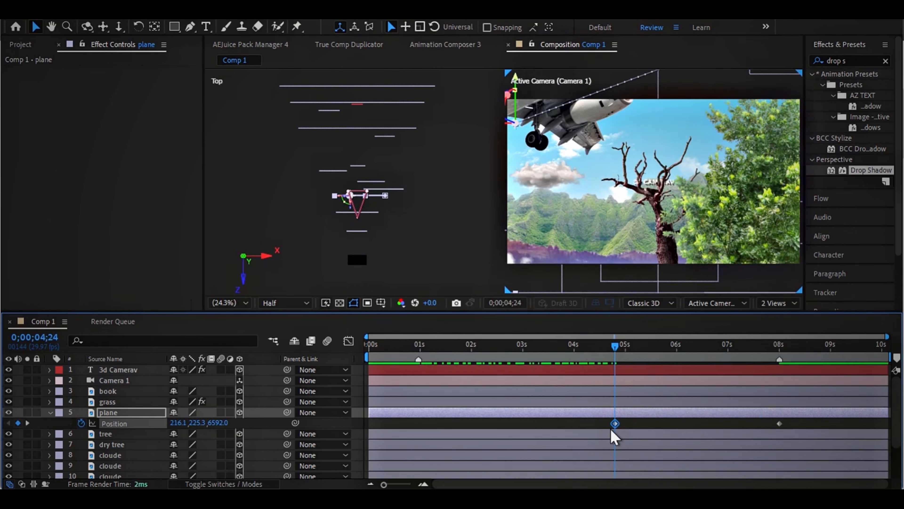
left_click_drag(531, 112, 480, 246)
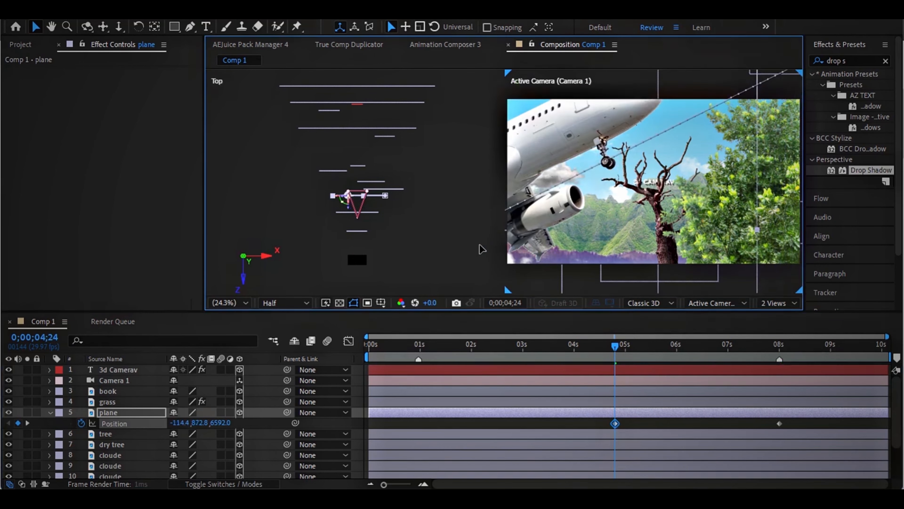
left_click(610, 426)
left_click_drag(618, 424, 536, 445)
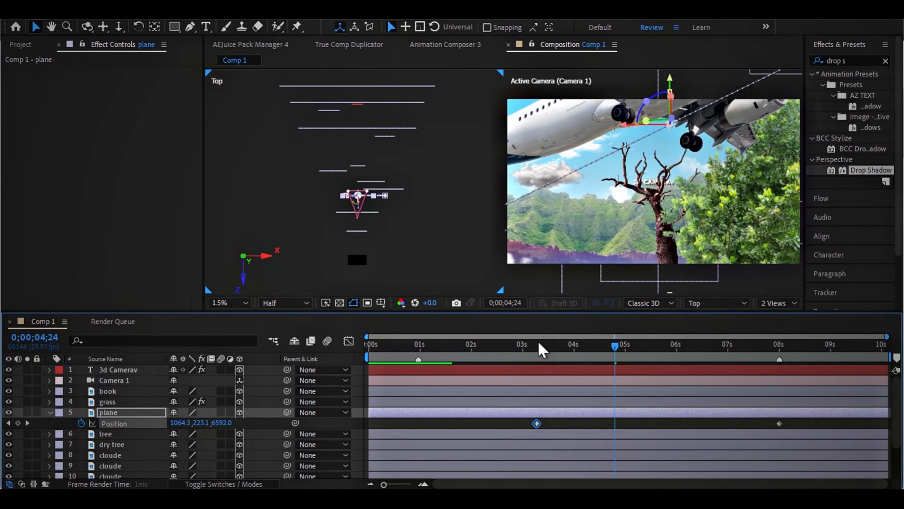
left_click_drag(542, 351, 530, 363)
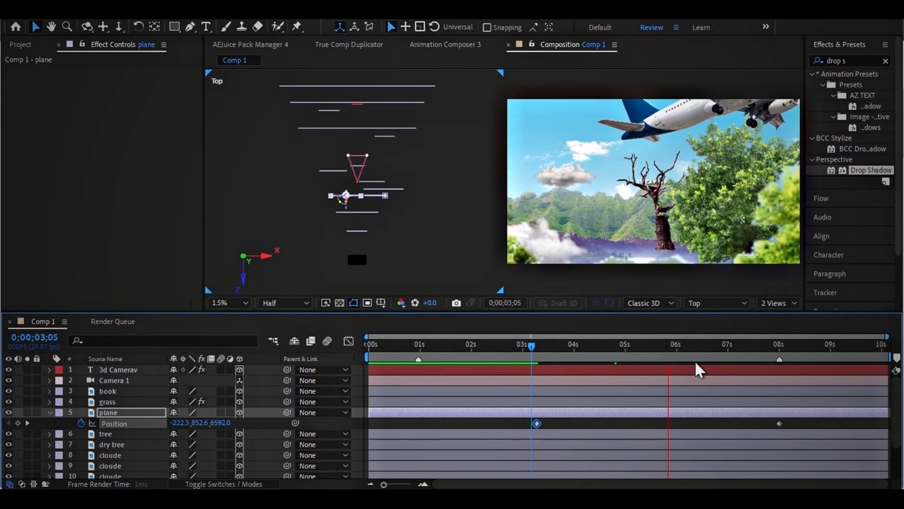
key("space")
left_click(745, 207)
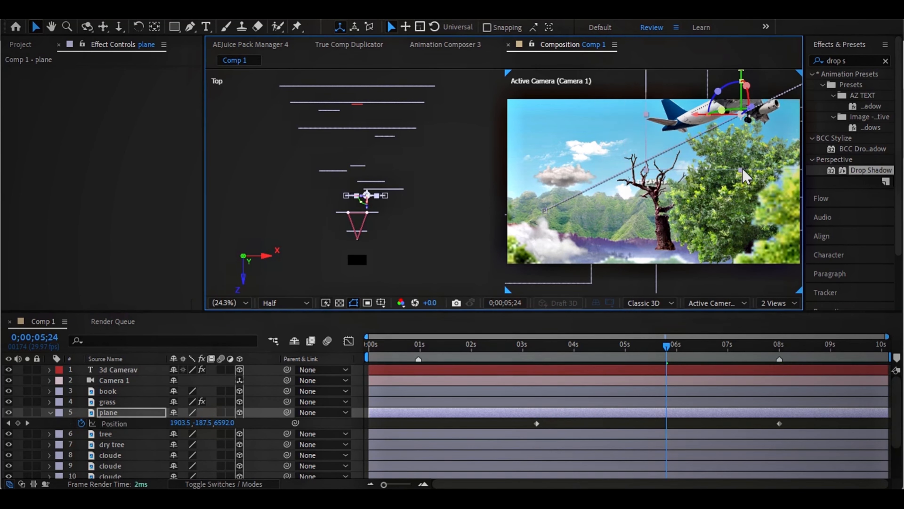
- Apply the Flow ease-in-out curve to all of Camera 1's Point of Interest and Position keyframes
left_click(780, 356)
left_click_drag(752, 354, 436, 393)
left_click(436, 381)
key("u")
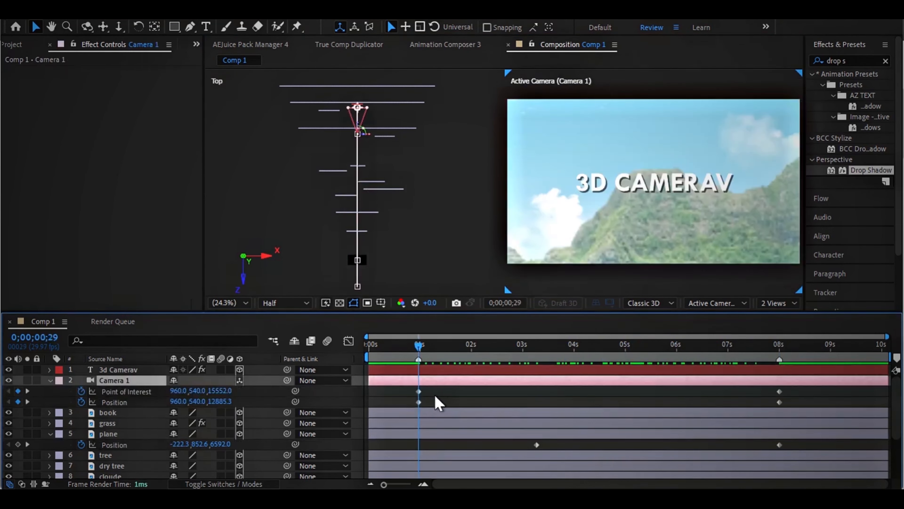
left_click_drag(401, 389, 796, 415)
left_click(761, 38)
left_click(771, 83)
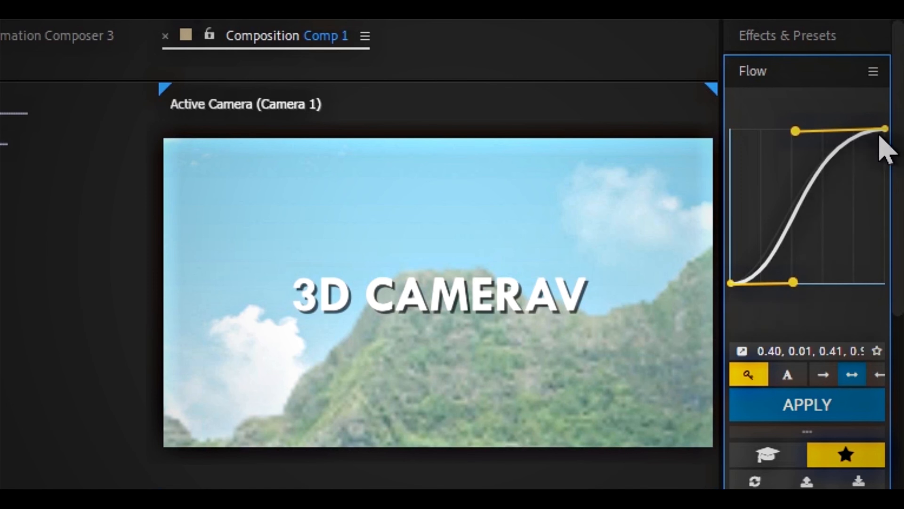
left_click(796, 414)
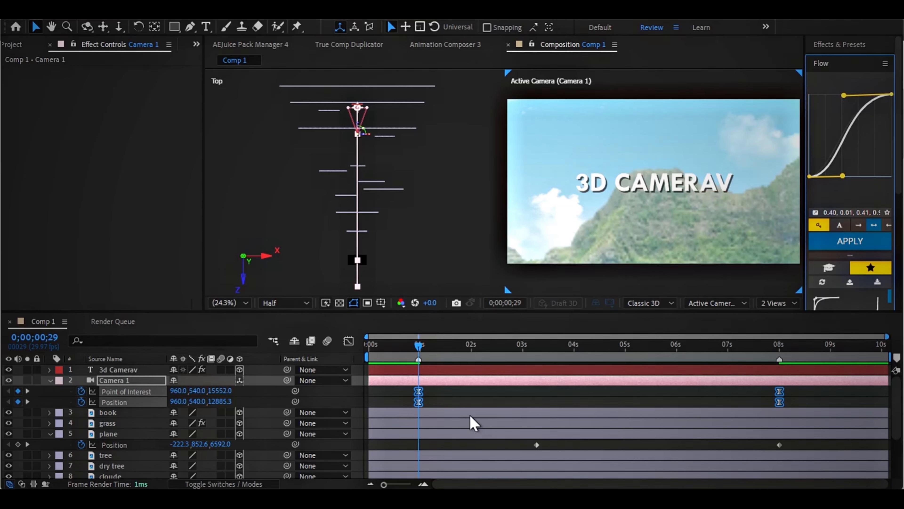
- Add a null object directly above Camera 1 in the layer stack and parent Camera 1 to it
key("u")
right_click(361, 402)
mouse_move(394, 240)
left_click(580, 321)
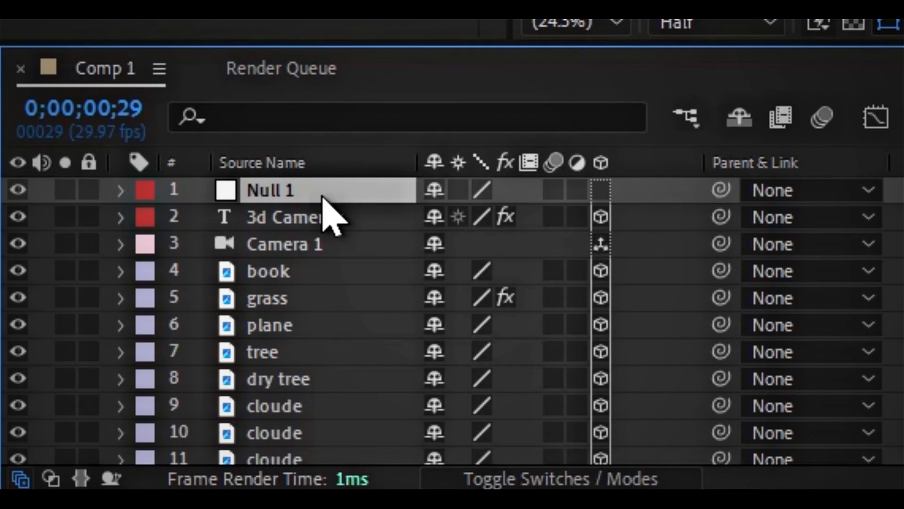
left_click_drag(322, 195, 321, 236)
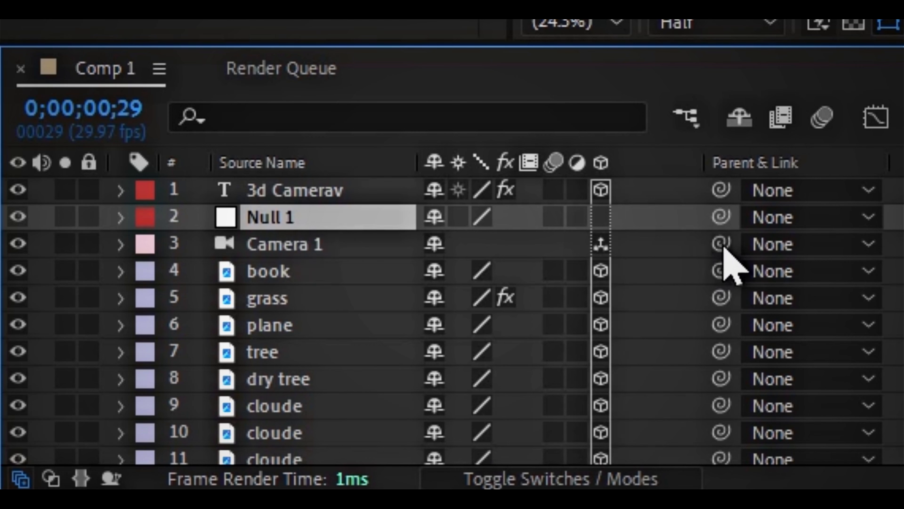
left_click_drag(723, 247, 317, 221)
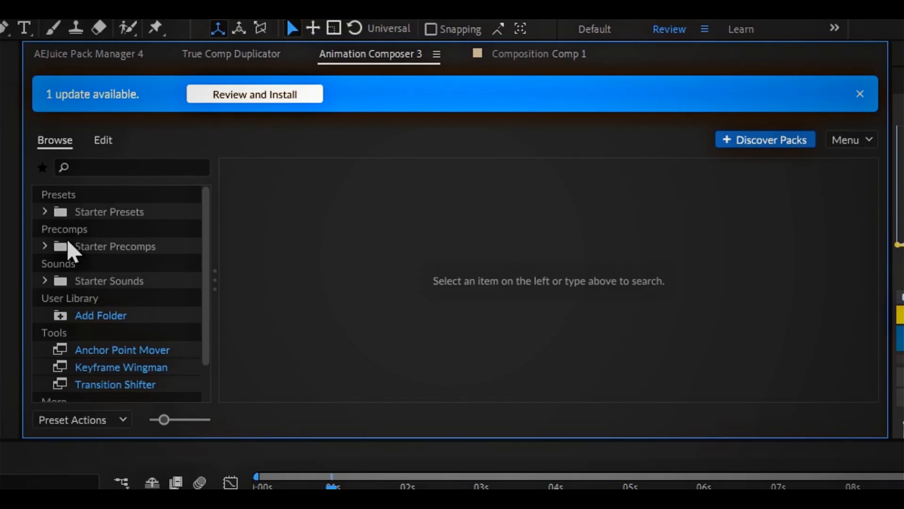
- Apply a position and rotation motion preset from Animation Composer's "Effects - 2D Layer" starter presets to Null 1
left_click(44, 212)
left_click(129, 281)
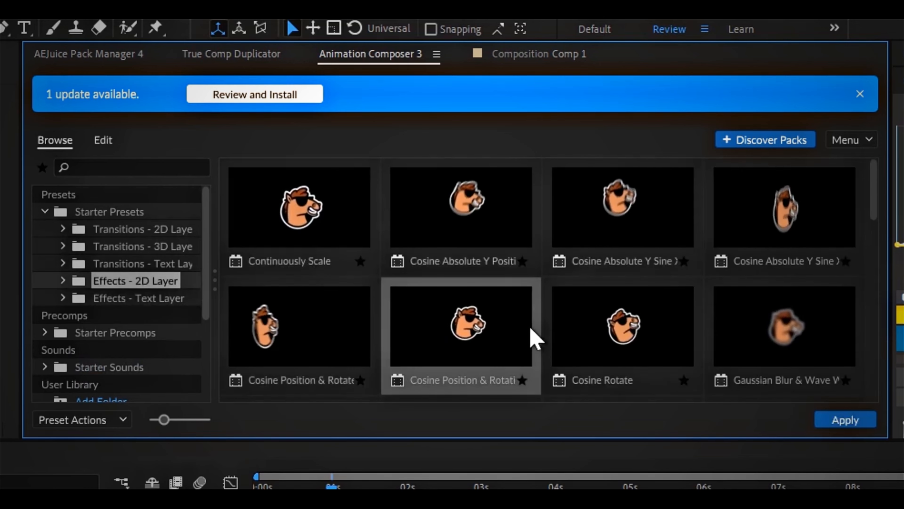
left_click(845, 420)
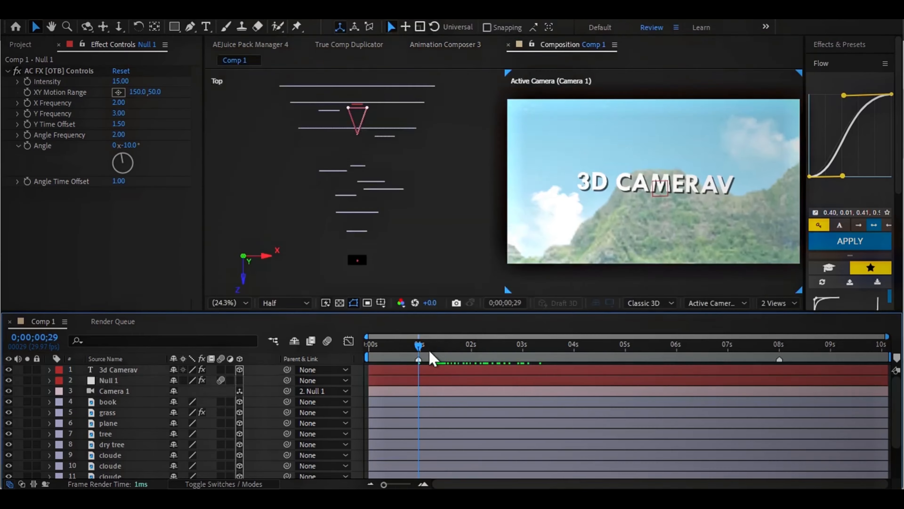
- At 0;00;06;22, apply the Stylize Glow effect to the book layer
left_click_drag(430, 357, 687, 323)
type("glow")
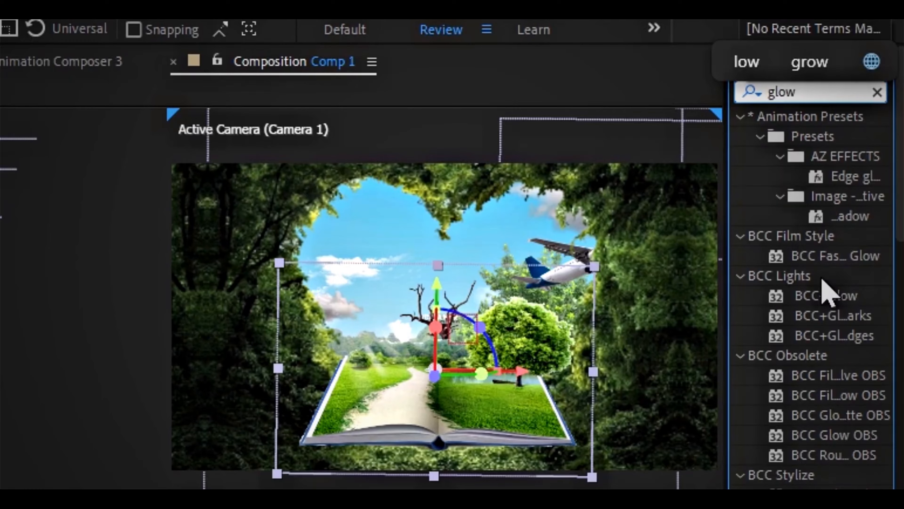
scroll(823, 285, "down", 10)
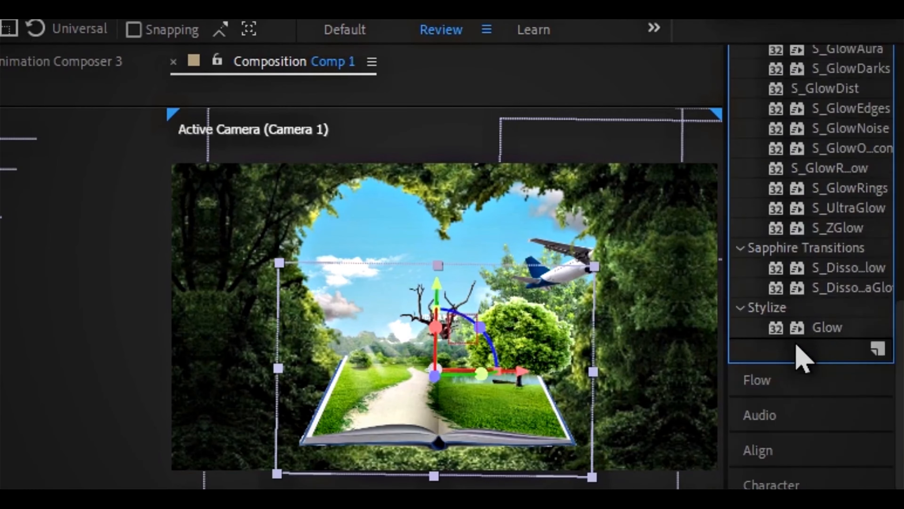
left_click(828, 328)
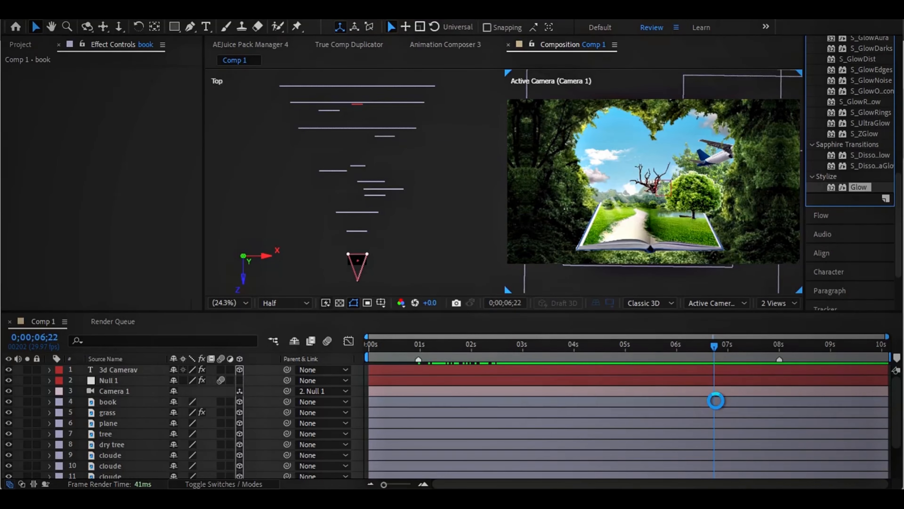
double_click(827, 328)
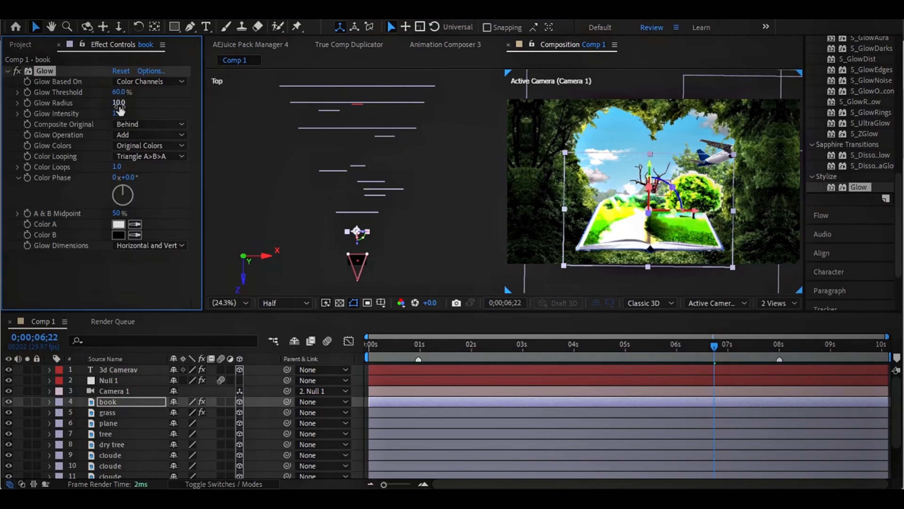
- Set the book's Glow Radius to 100 and Glow Intensity to 0.6
left_click(108, 97)
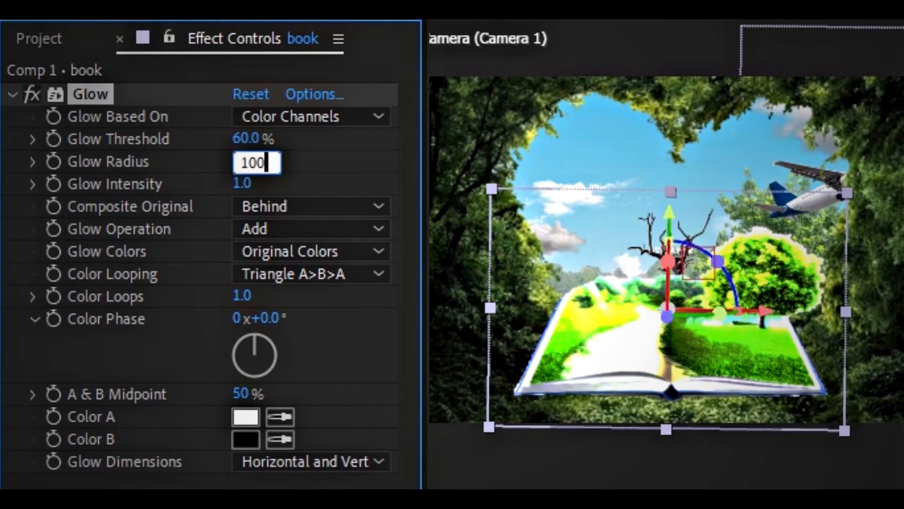
type("100")
key("Tab")
type("0.6")
key("Return")
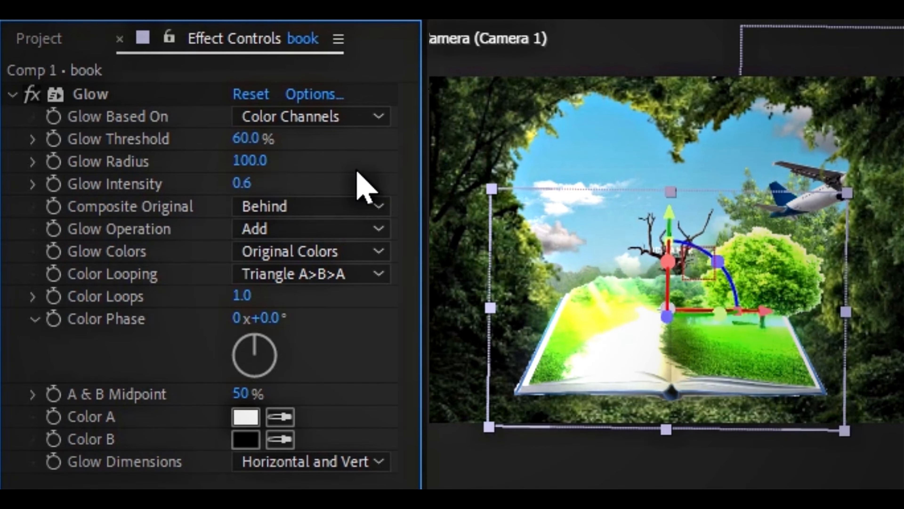
- Copy the book's Glow effect onto all layers from grass down to green mount
right_click(91, 94)
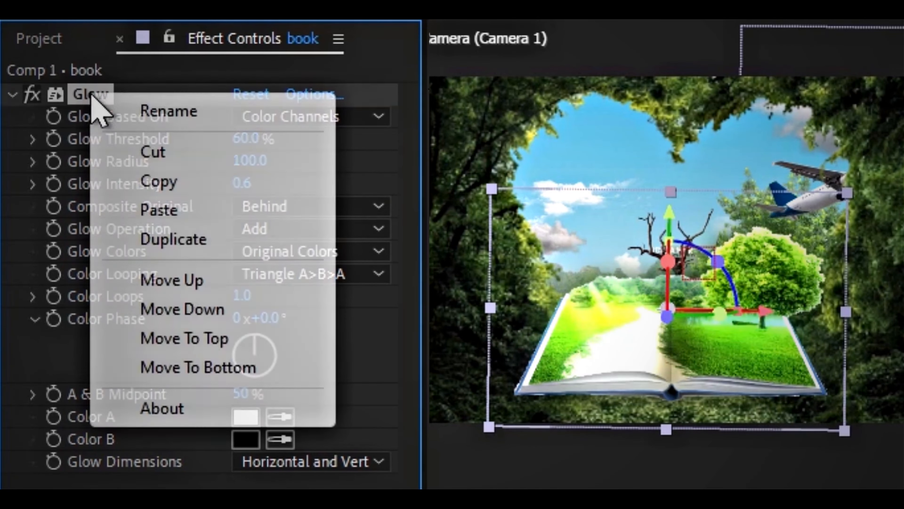
left_click(158, 180)
left_click(120, 461, "shift")
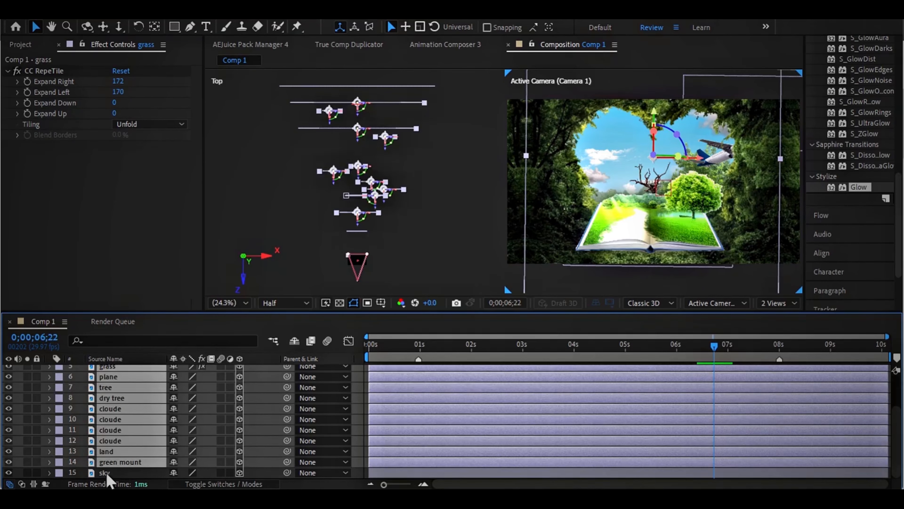
key("ctrl+v")
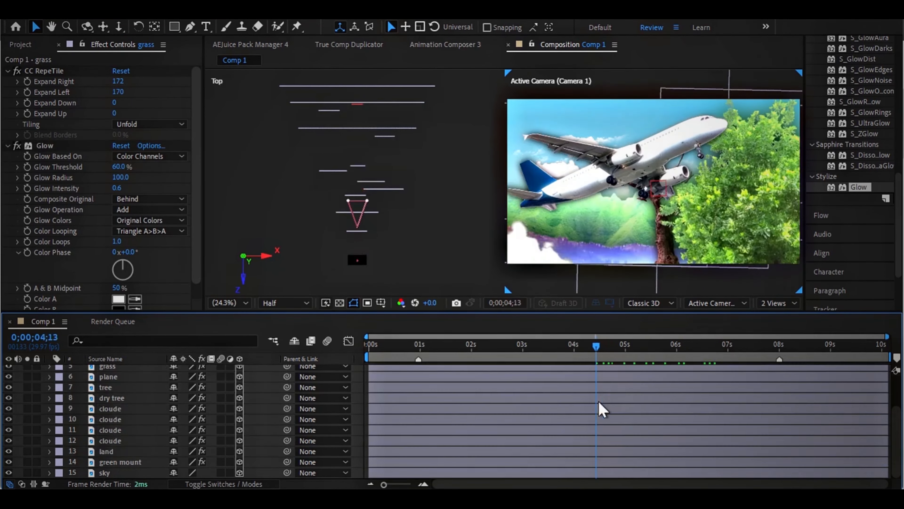
- Go back to 0;00;00;29 and delete the stray final V so the title reads "3D CAMERA"
left_click_drag(600, 407, 421, 459)
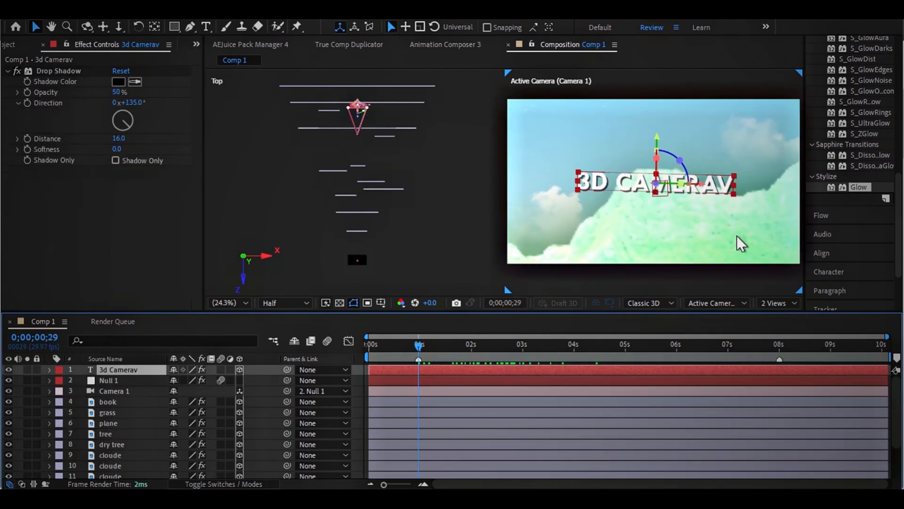
double_click(728, 189)
left_click_drag(734, 187, 714, 186)
key("BackSpace")
type("v")
left_click(528, 382)
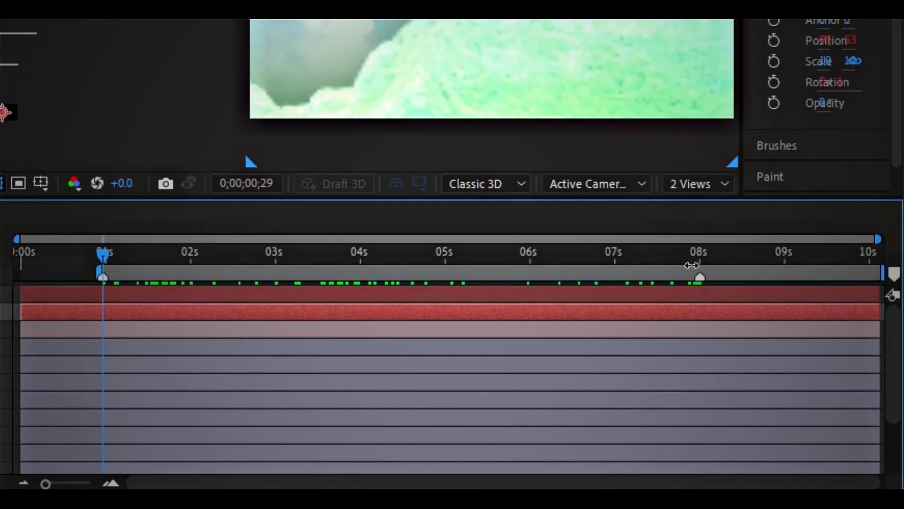
- End the composition's work area at the marker at 8 seconds
left_click(698, 250)
left_click_drag(698, 255, 121, 343)
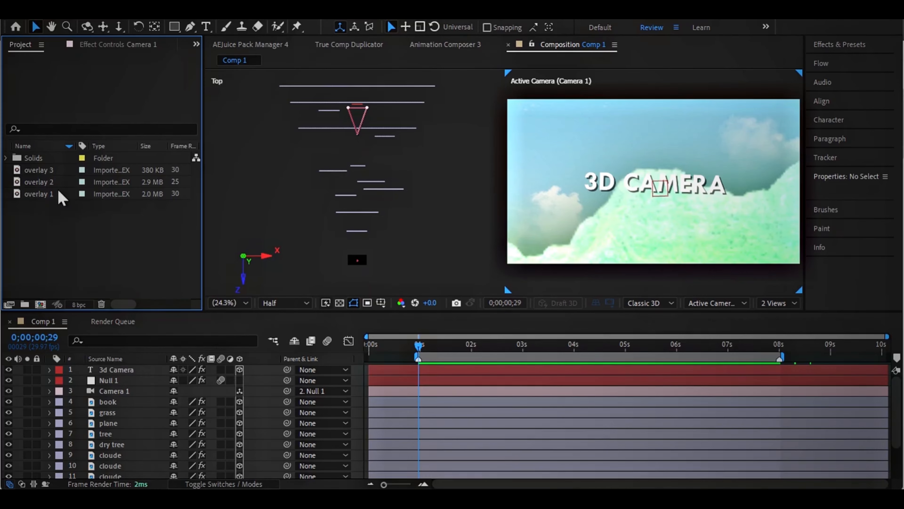
- Add the overlay 1, overlay 2 and overlay 3 clips to Comp 1 above the title layer, with overlay 3 topmost
left_click(54, 195)
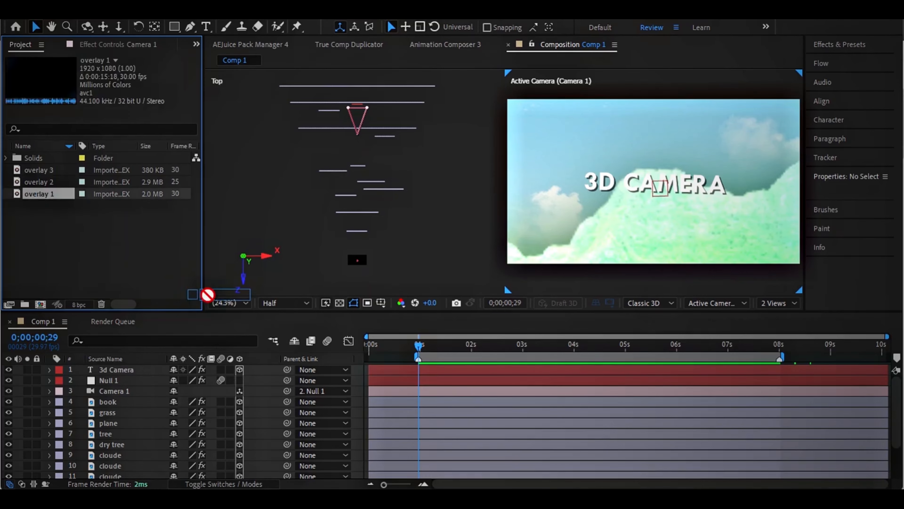
left_click_drag(124, 355, 117, 372)
left_click_drag(49, 182, 94, 372)
left_click_drag(47, 170, 105, 365)
- Set the blending mode of overlay 3, overlay 2 and overlay 1 to Linear Dodge
left_click(237, 481)
left_click(180, 370)
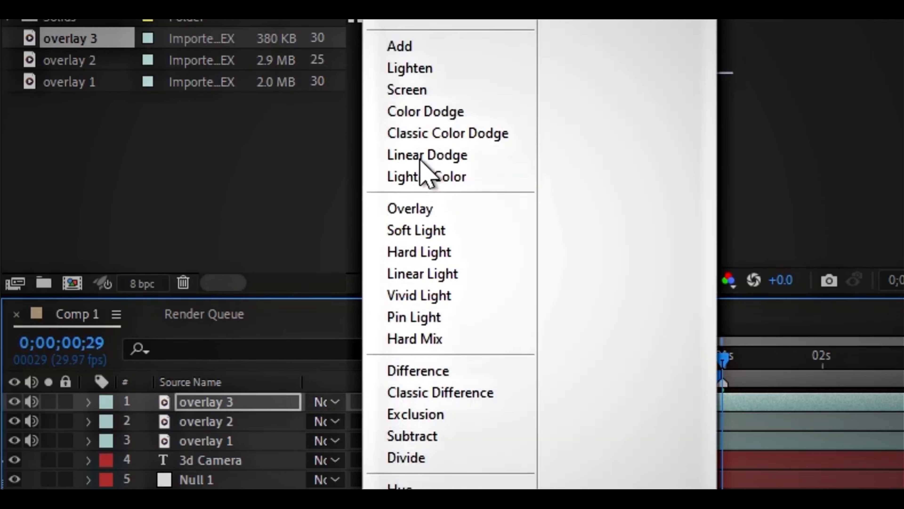
left_click(420, 156)
left_click(326, 421)
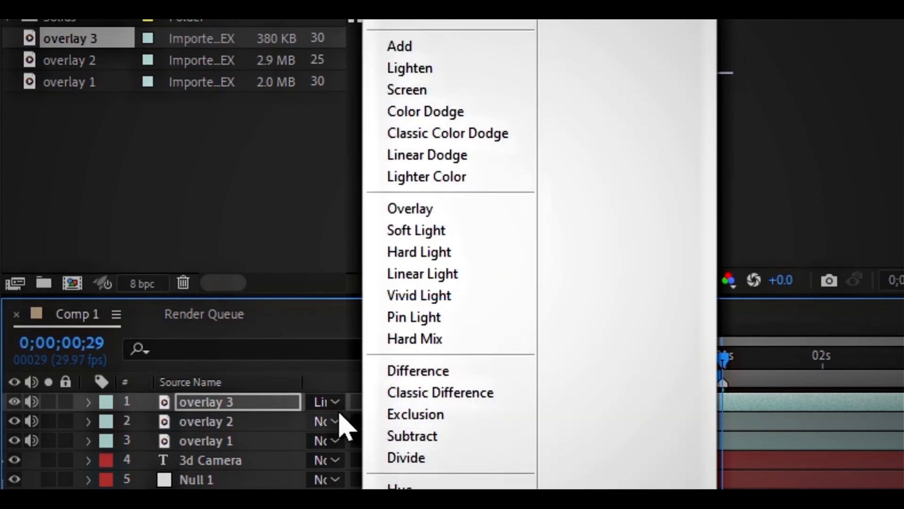
left_click(426, 155)
left_click(323, 445)
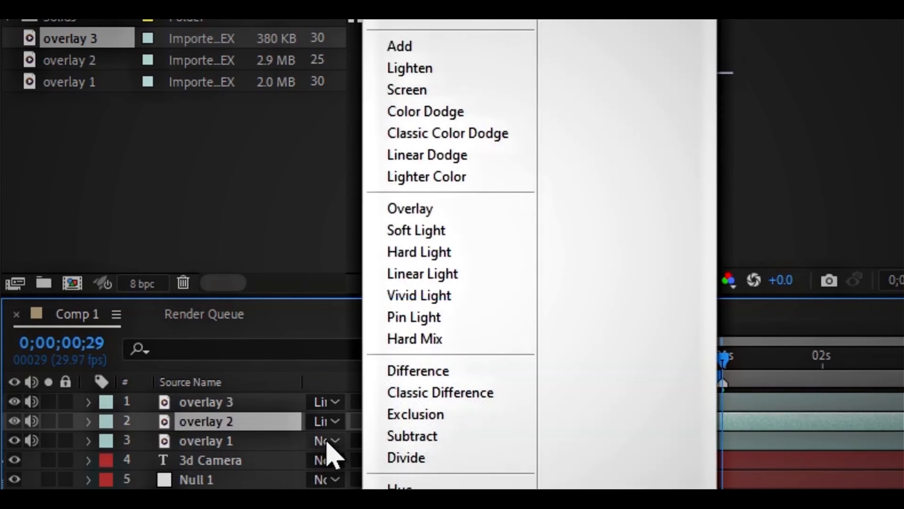
left_click(433, 156)
- At 0;00;07;00, set the opacity of overlay 2 and overlay 1 together to 70%
left_click_drag(722, 356, 767, 356)
left_click_drag(430, 362, 723, 374)
left_click(238, 259)
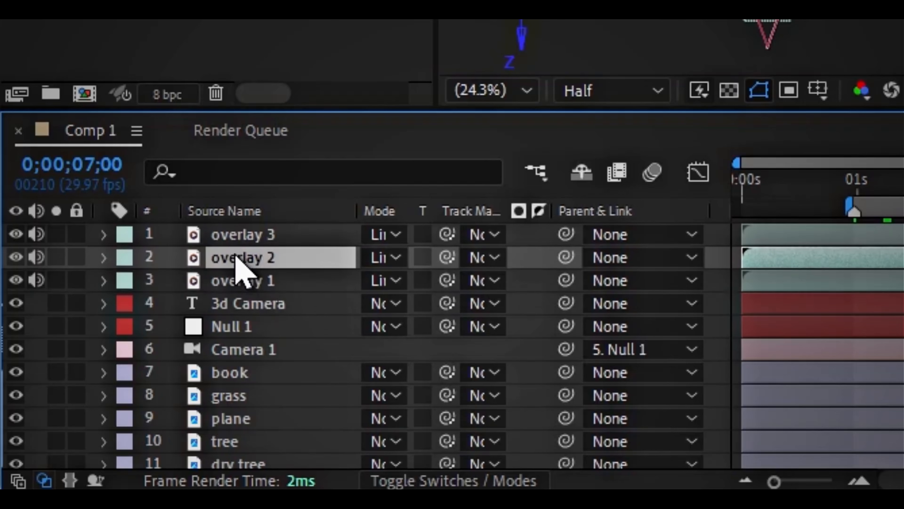
left_click(286, 287, "shift")
key("t")
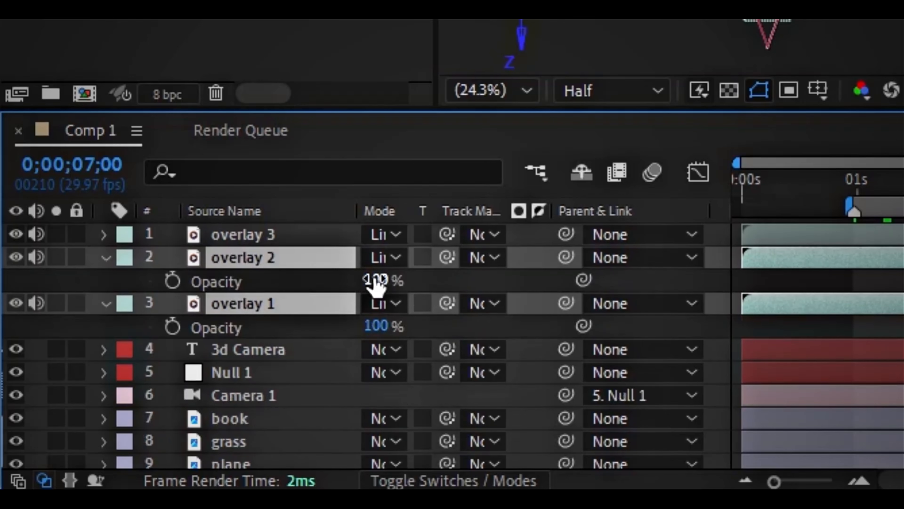
left_click(383, 281)
type("70")
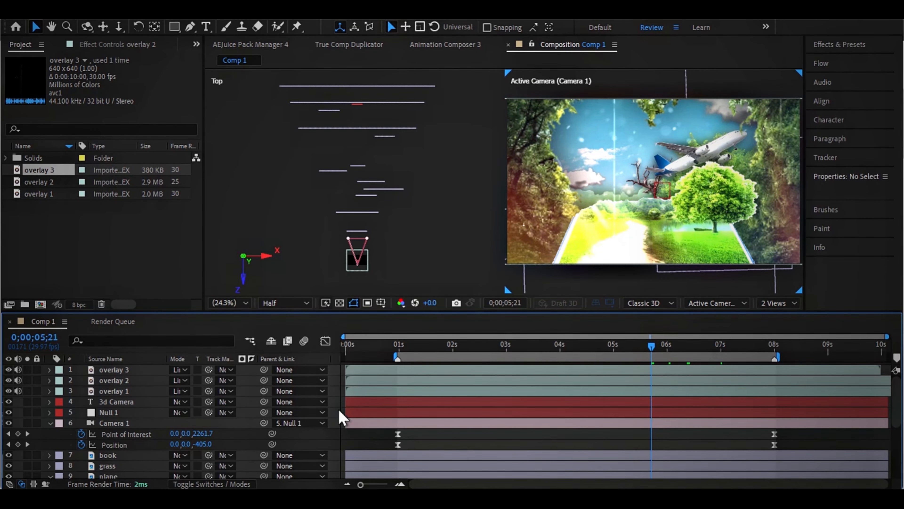
- Create an adjustment layer above all other layers and apply the CC Vignette effect to it
right_click(340, 417)
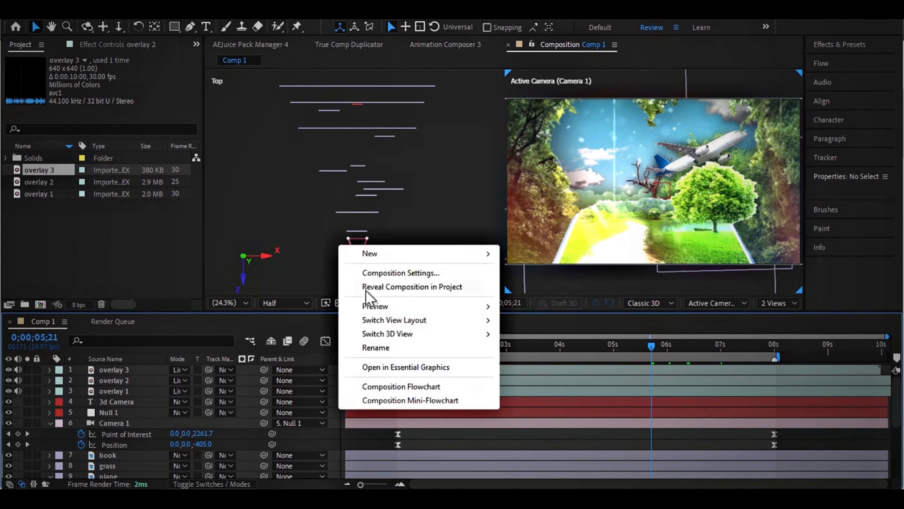
mouse_move(373, 257)
left_click(548, 355)
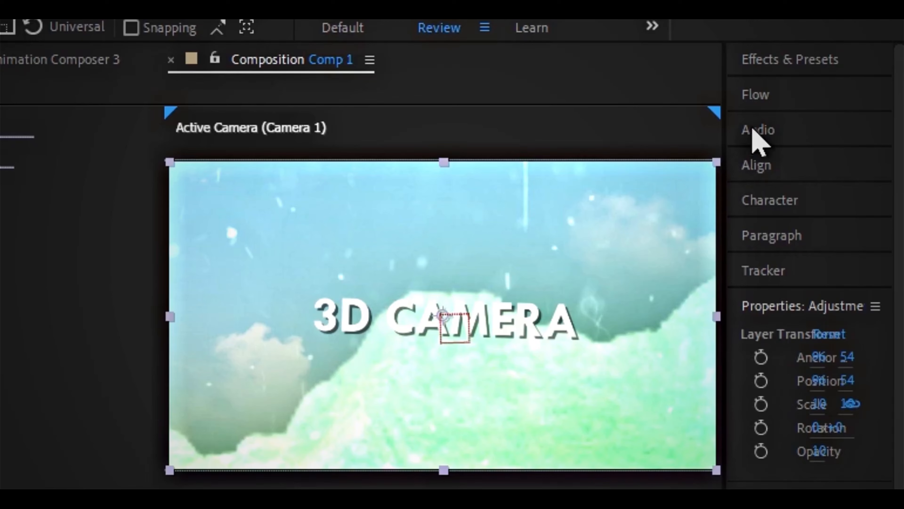
left_click(838, 44)
double_click(844, 60)
type("cc vi")
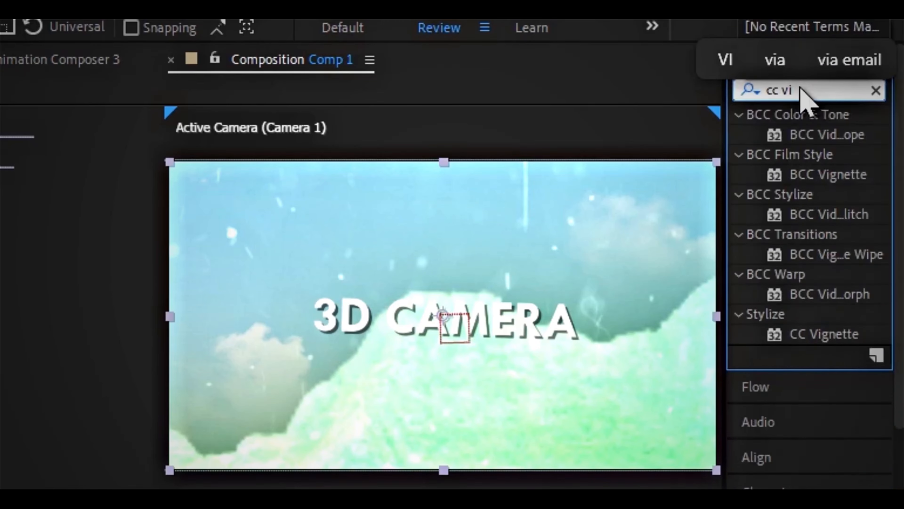
left_click_drag(858, 338, 418, 371)
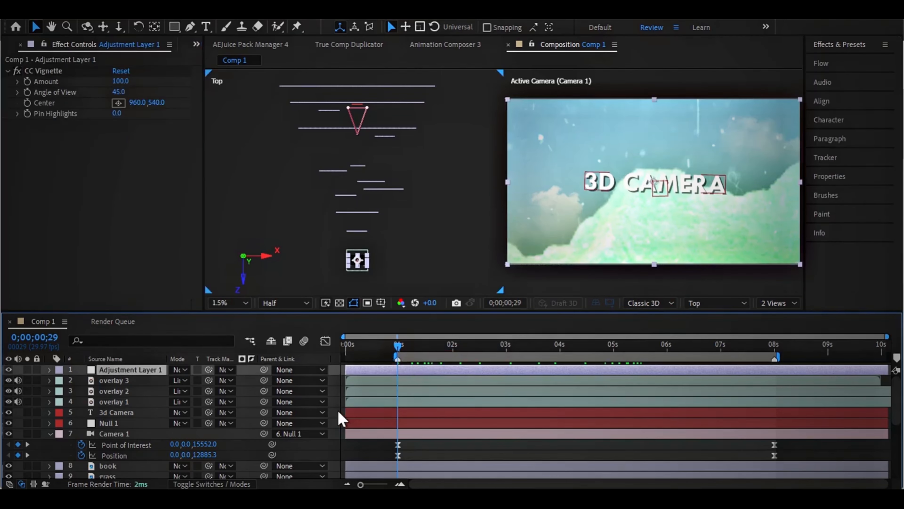
- Pre-compose all layers of Comp 1 into a single composition named Pre-comp 1
key("ctrl+a")
right_click(144, 404)
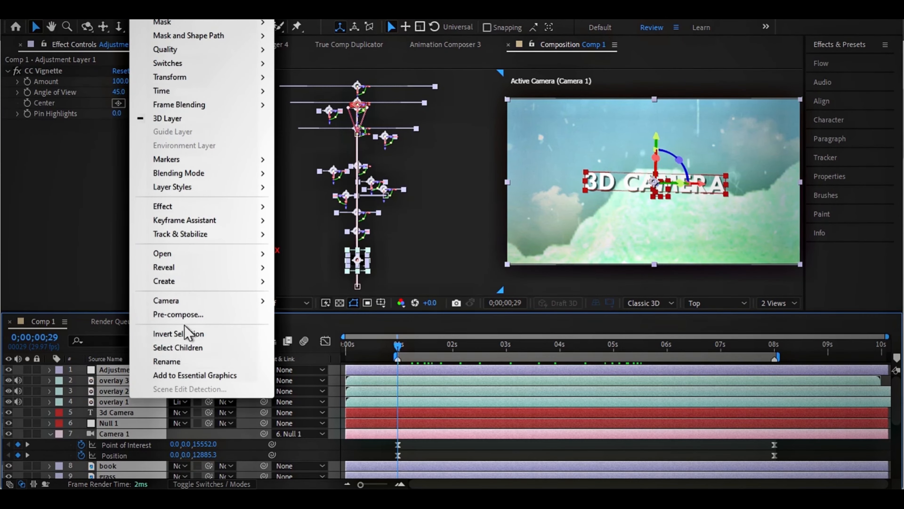
left_click(200, 314)
left_click(487, 335)
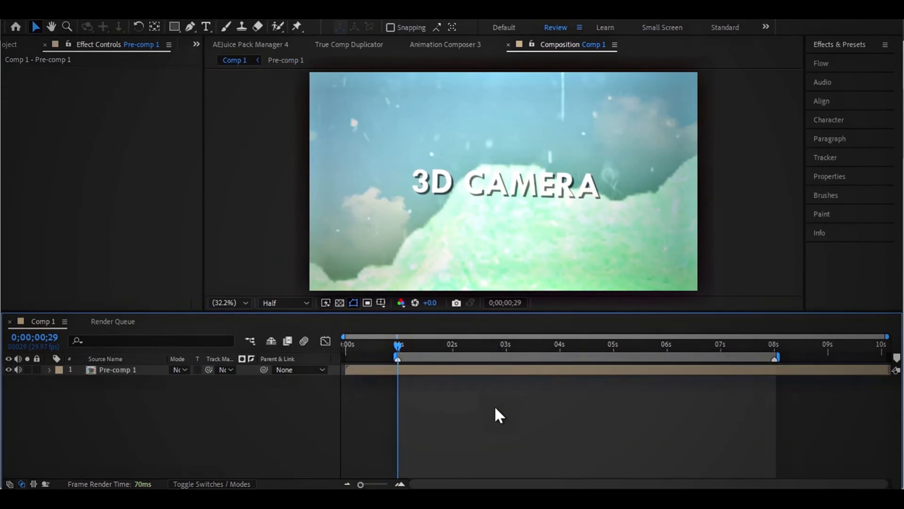
- Find the Distort effect Bezier Warp and apply it to the Pre-comp 1 layer
left_click(840, 45)
left_click(846, 58)
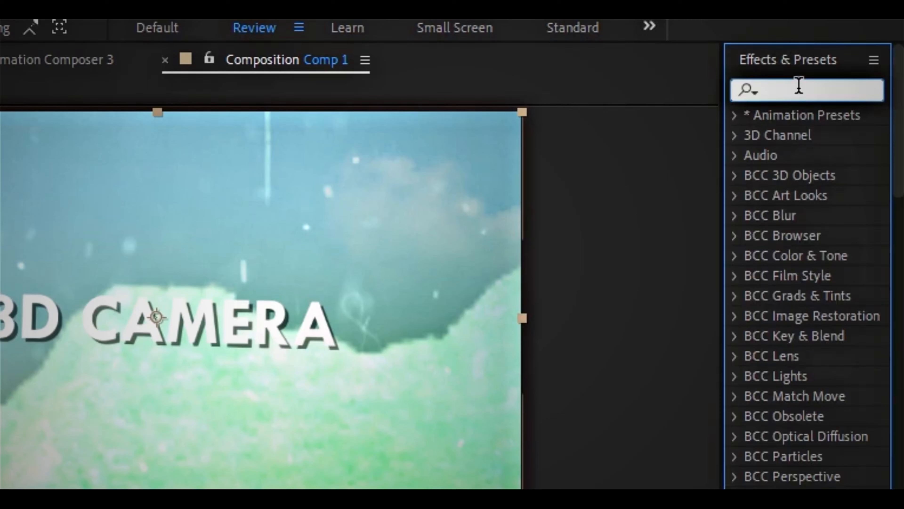
type("bezie")
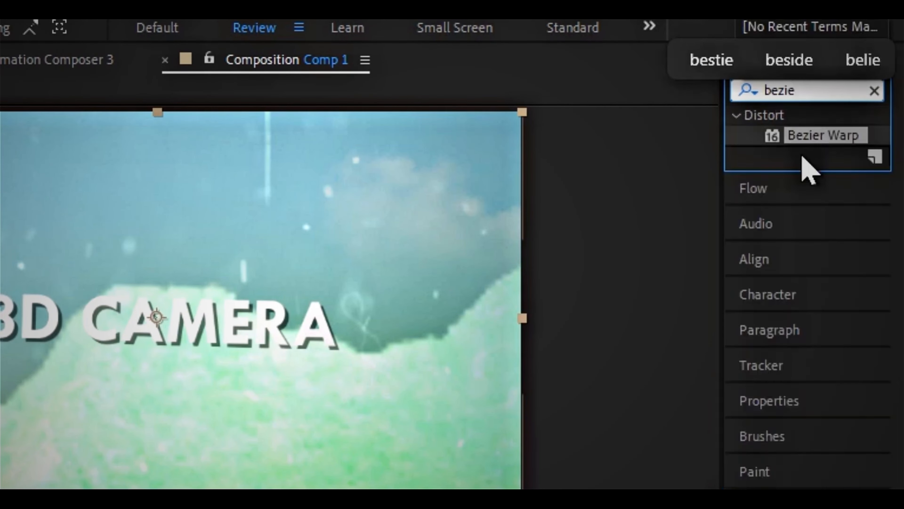
left_click(818, 137)
left_click_drag(834, 140, 415, 372)
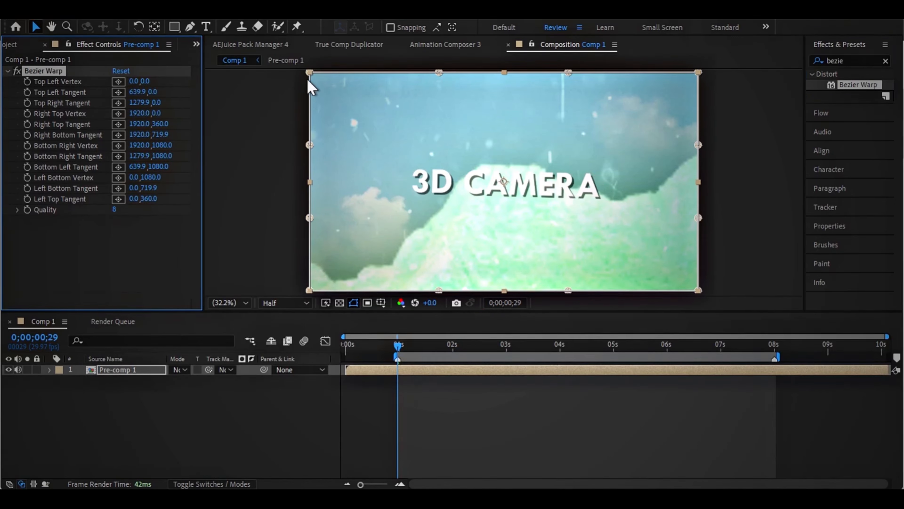
- Pull the four Bezier Warp corners outside the frame: top left about -68, -59, bottom left about -90, 1145, bottom right about 2004, 1179
left_click_drag(309, 73, 296, 66)
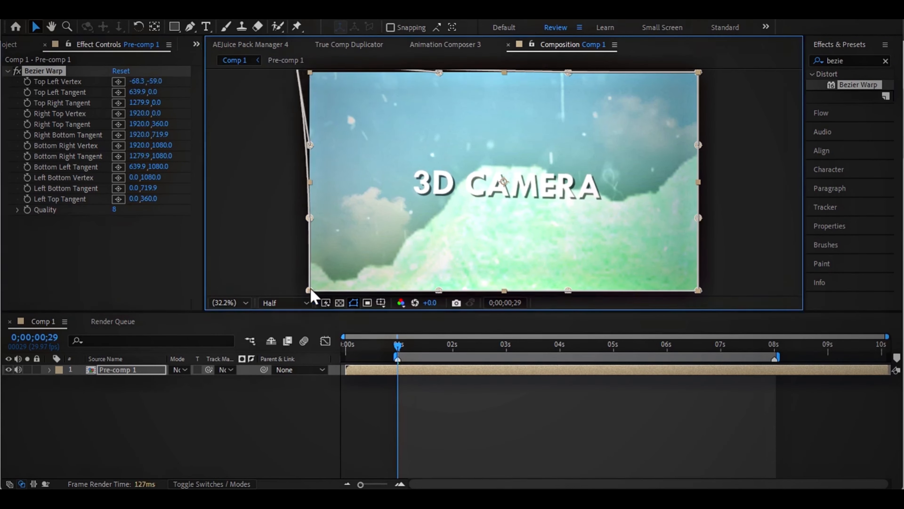
left_click_drag(309, 289, 297, 298)
left_click_drag(699, 290, 718, 316)
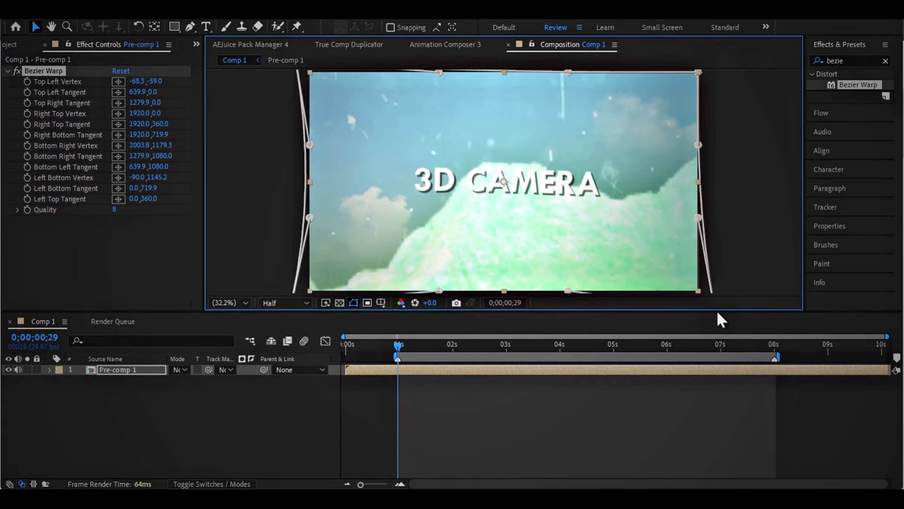
left_click_drag(698, 72, 723, 56)
left_click(405, 368)
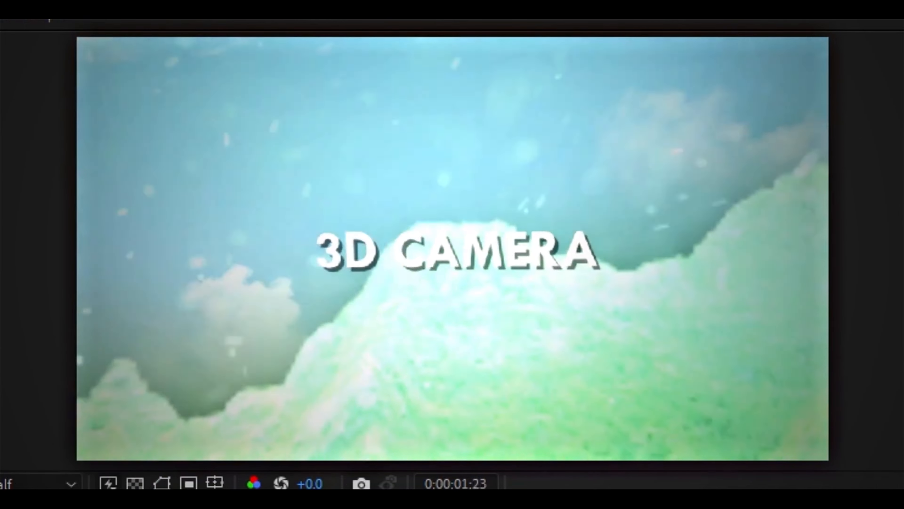